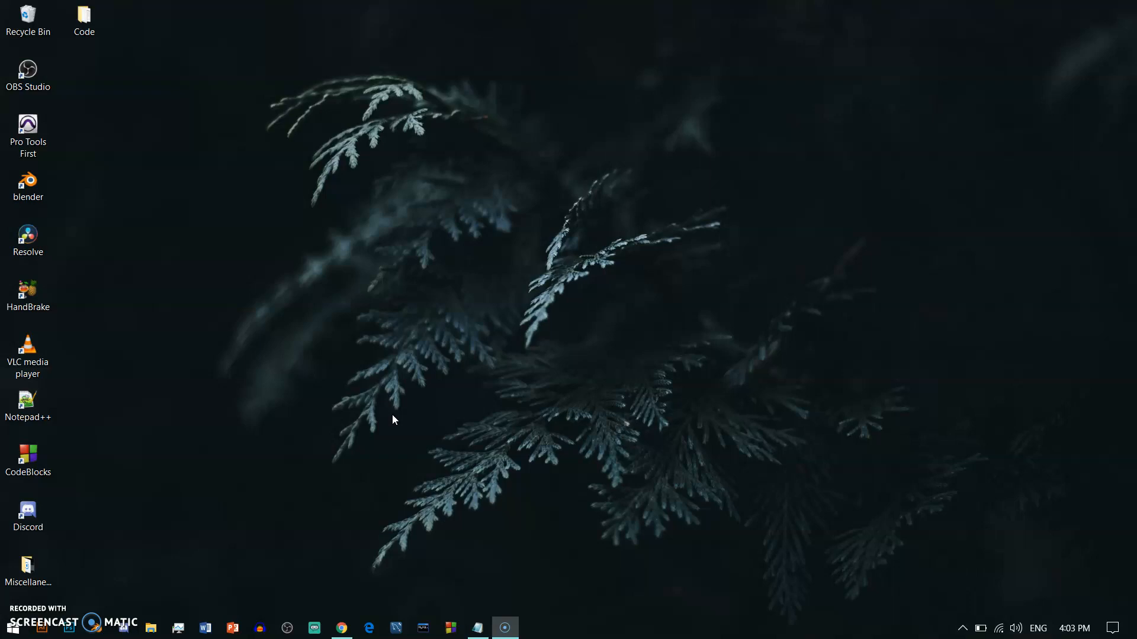
Step: Load the gpg4win.org homepage in a new Chrome tab and close the duplicate tab
click(344, 632)
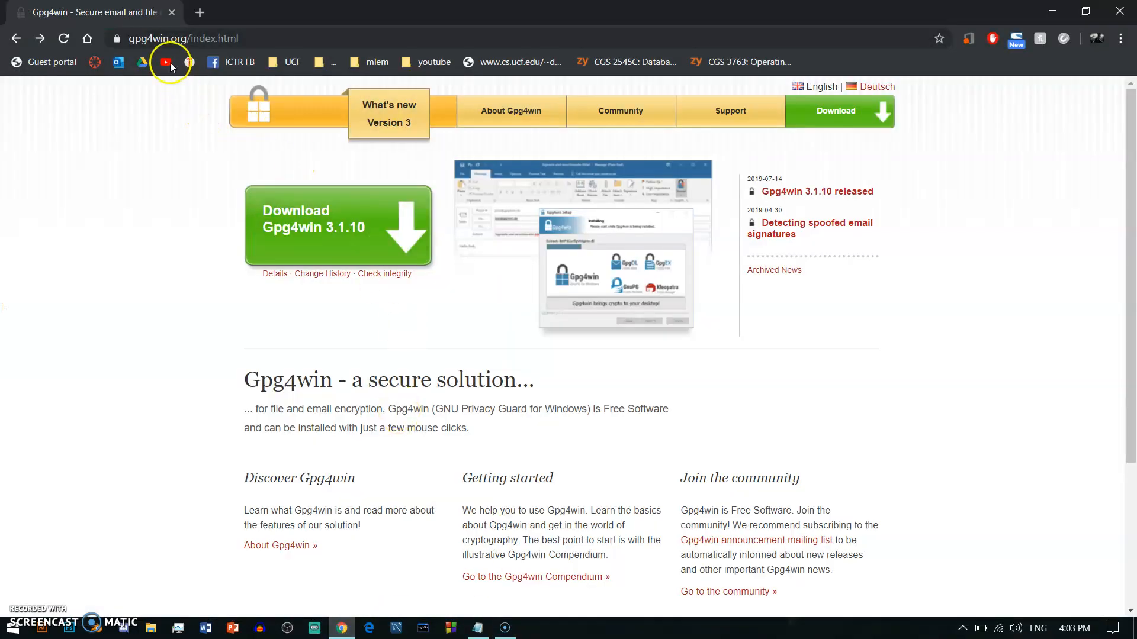
click(207, 13)
text(gpg4win.org)
key(Delete)
key(Return)
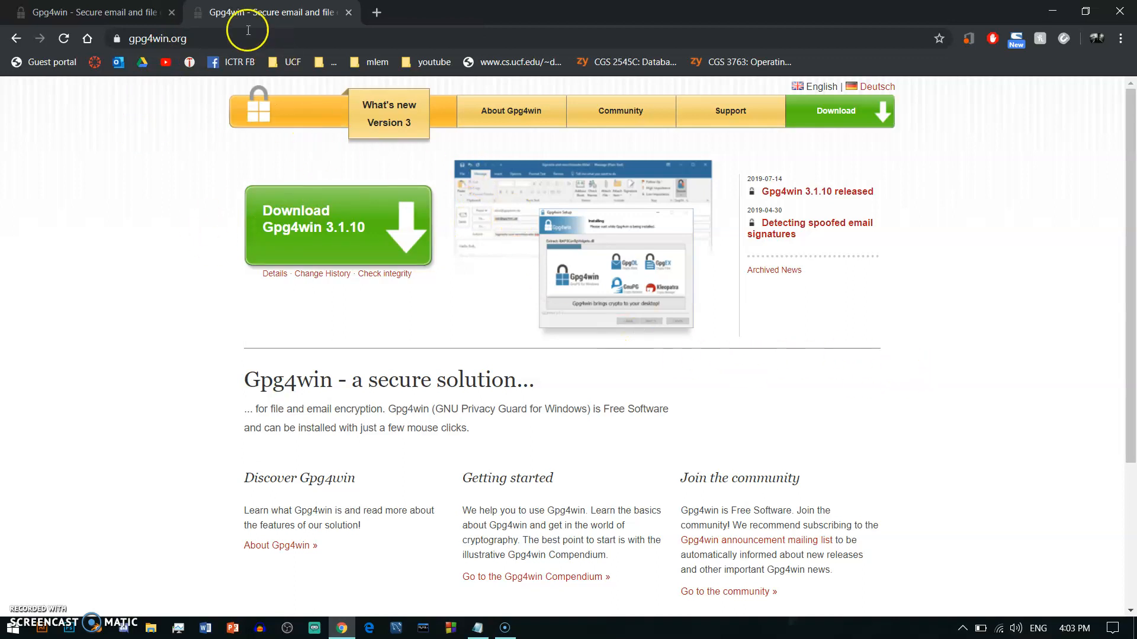
click(171, 12)
Step: Download the Gpg4win 3.1.10 installer with a $0 donation and run it
click(332, 243)
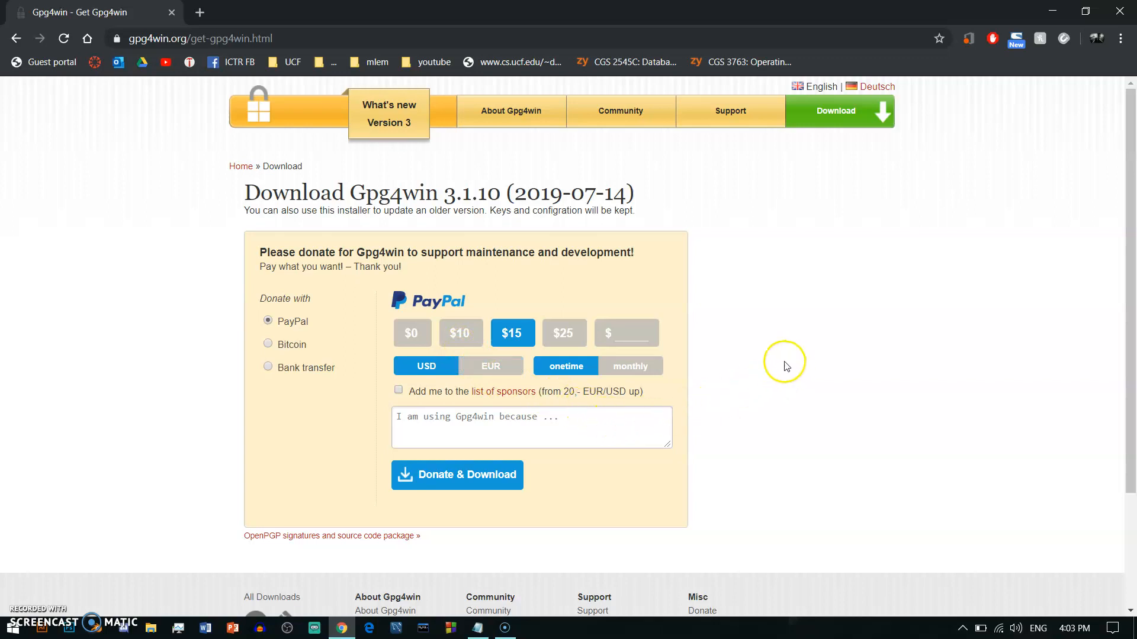
click(409, 331)
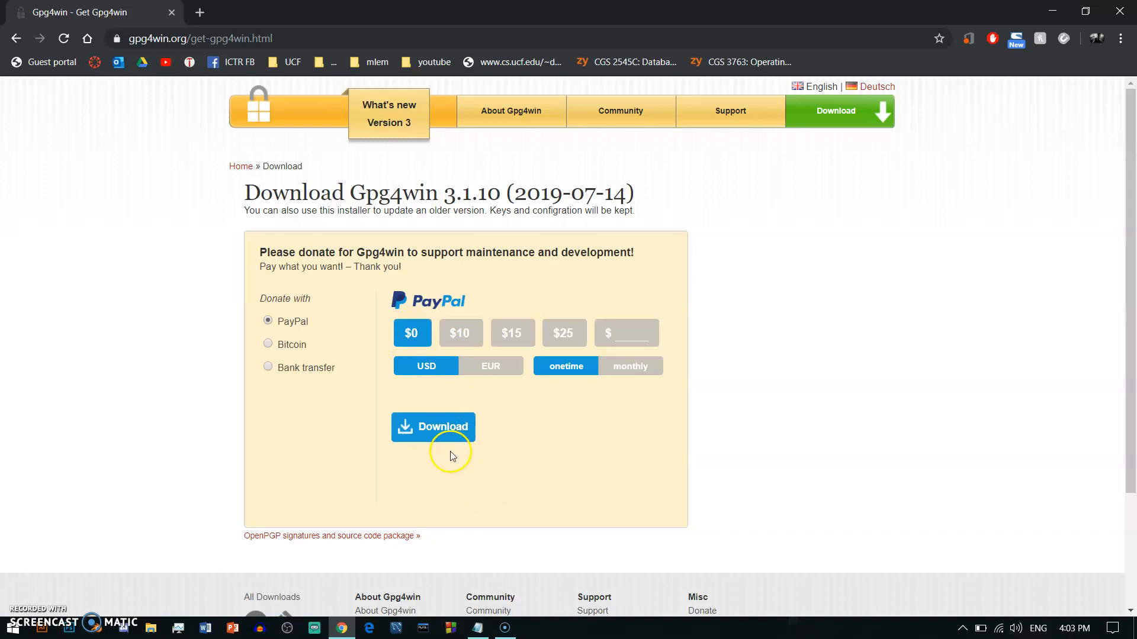
click(439, 429)
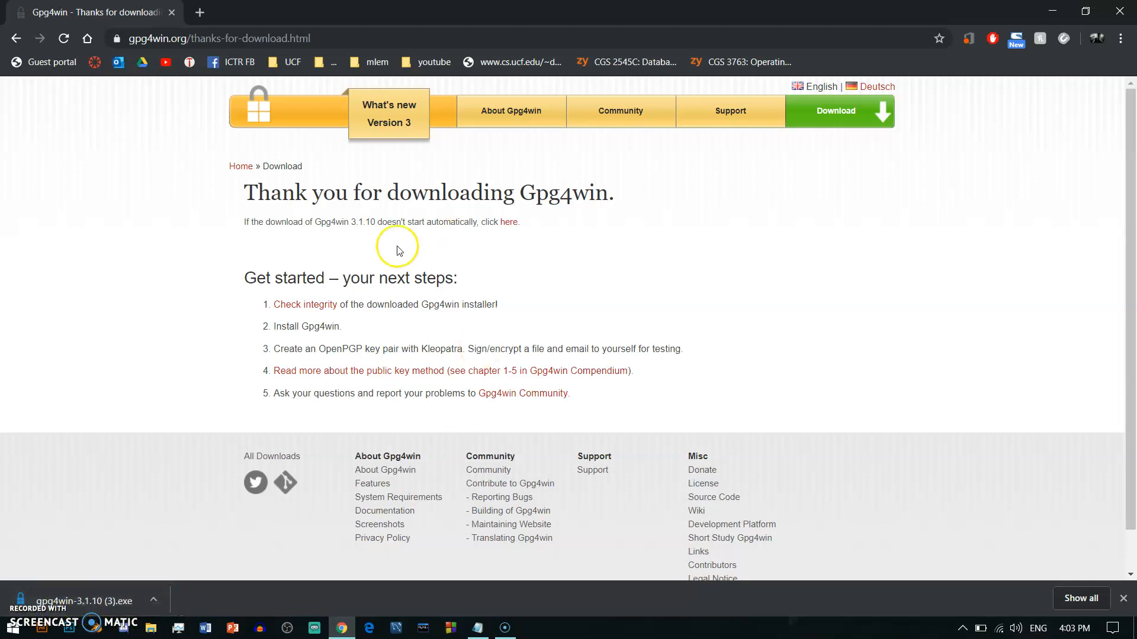
click(77, 601)
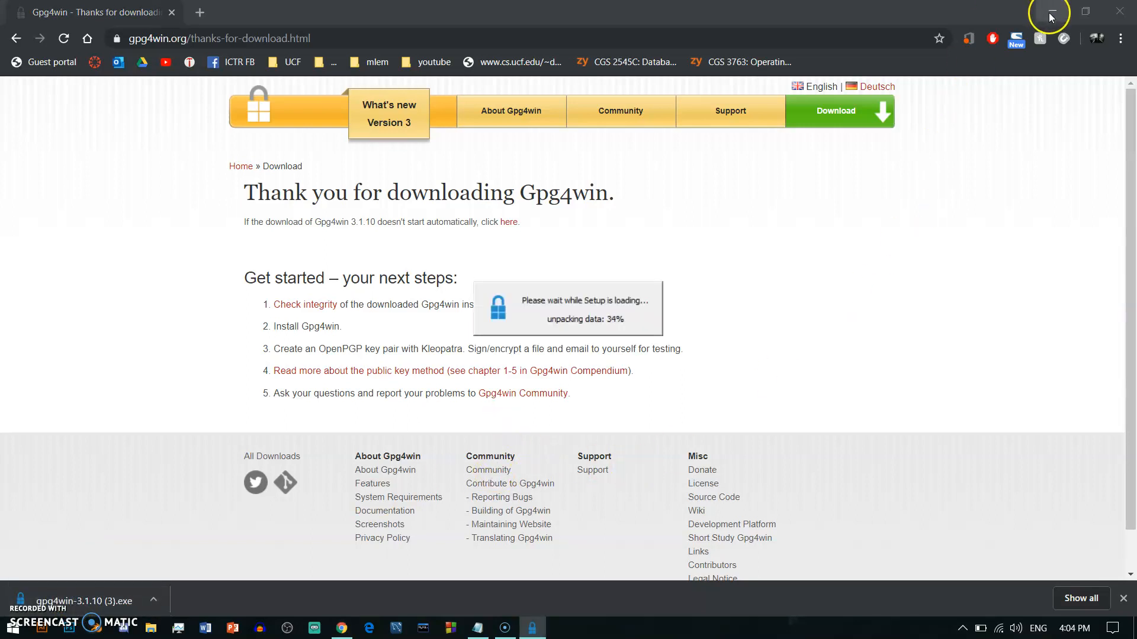
Step: Install Gpg4win in English with default components and folder, finishing with Run Kleopatra checked
click(1052, 13)
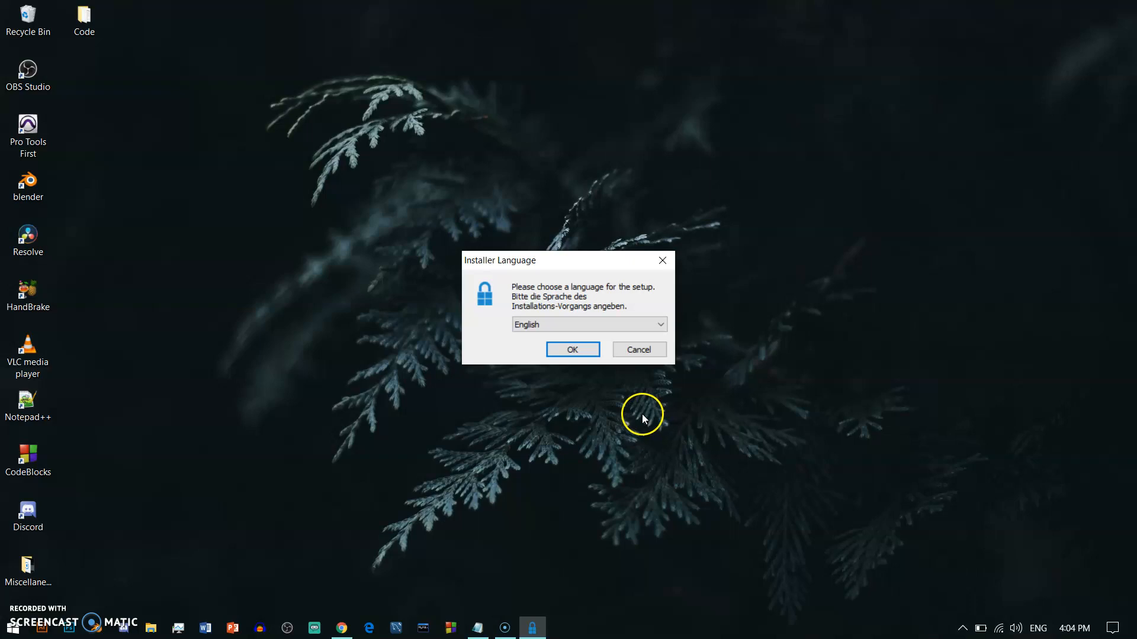
click(565, 349)
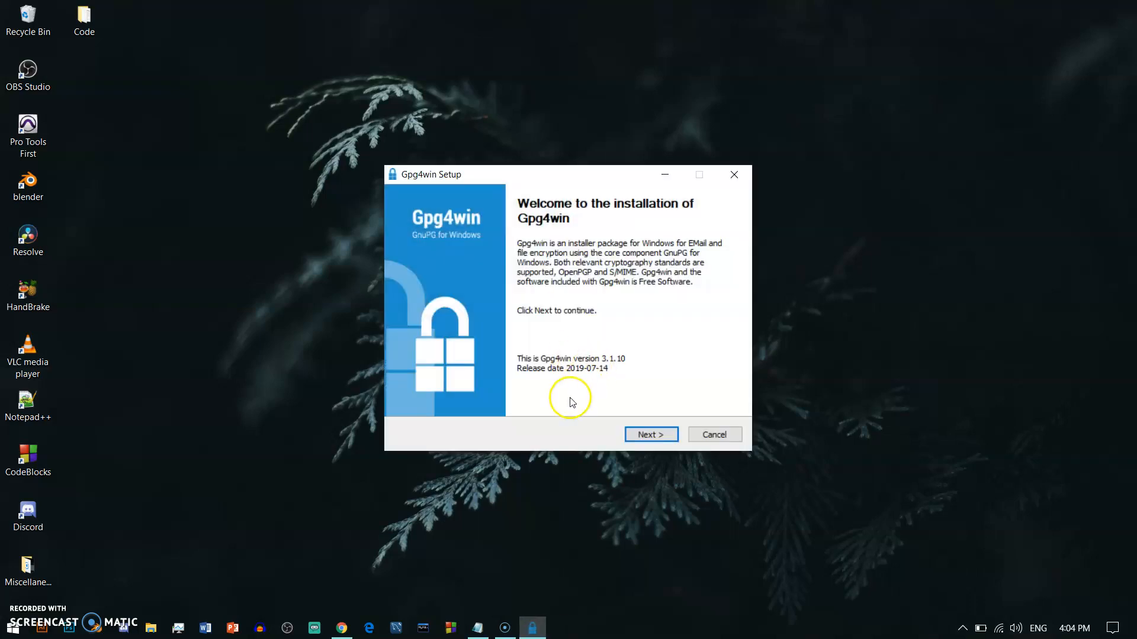
click(645, 438)
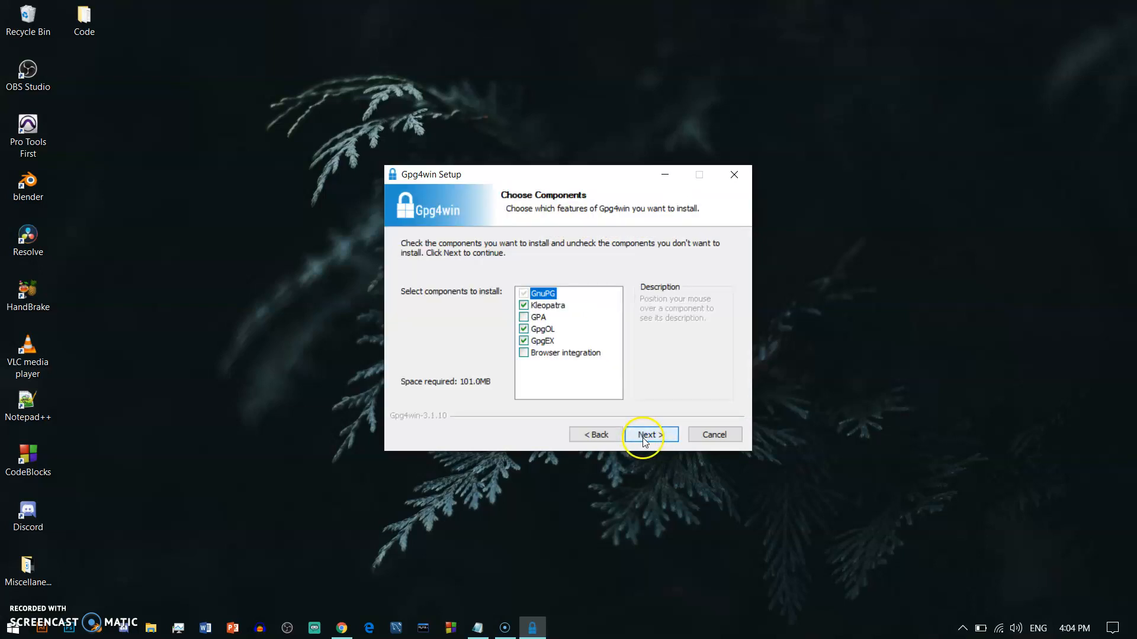
mouse_move(559, 311)
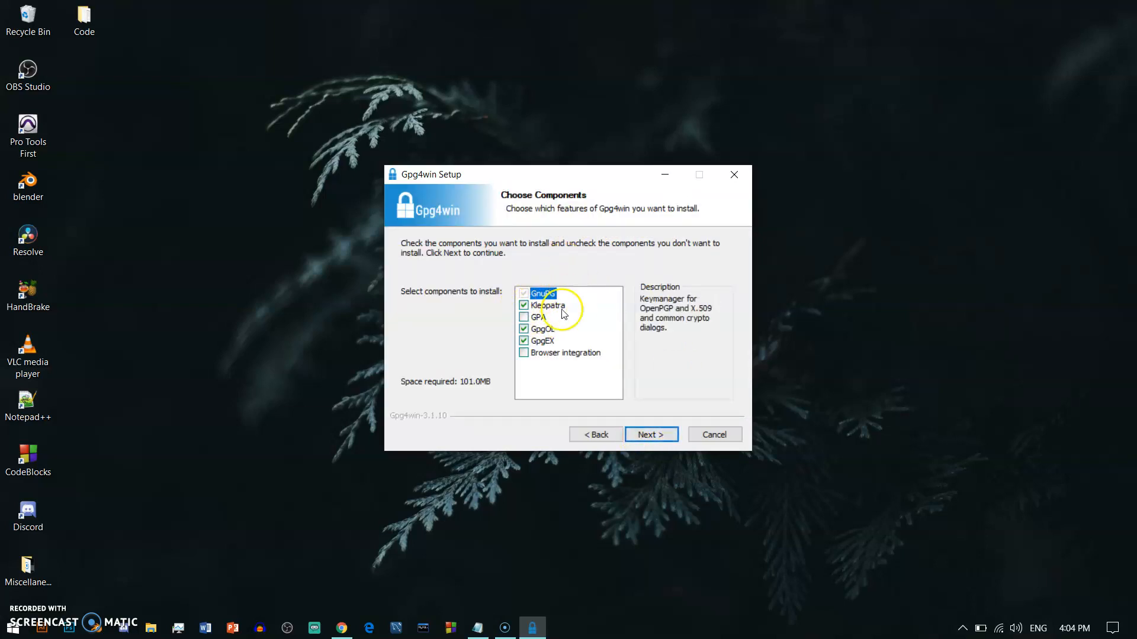
click(651, 435)
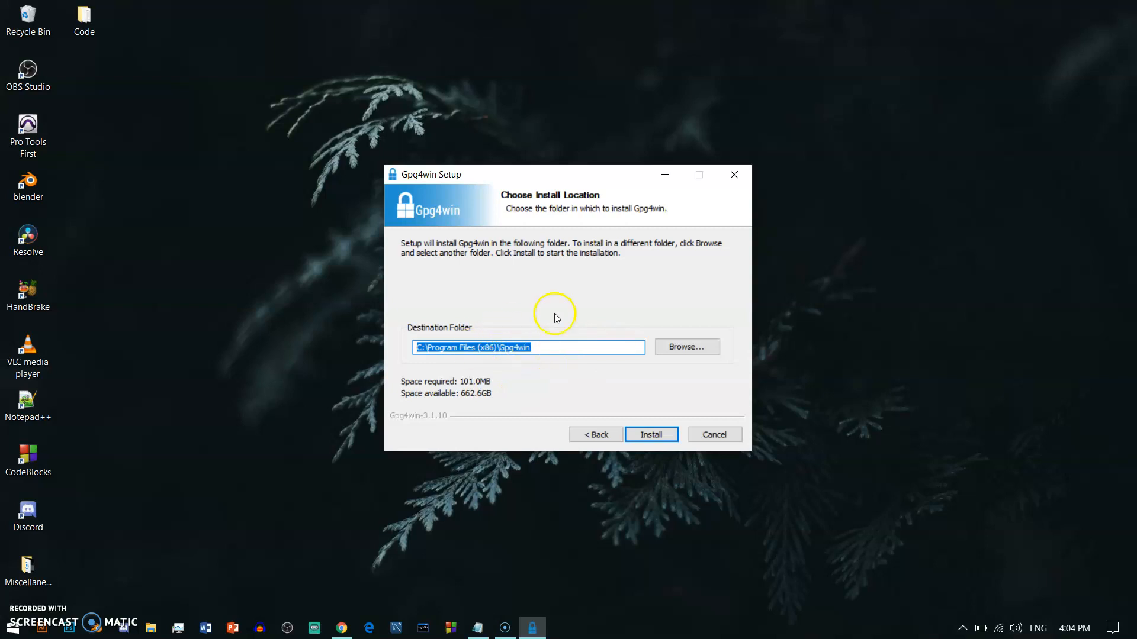
click(651, 435)
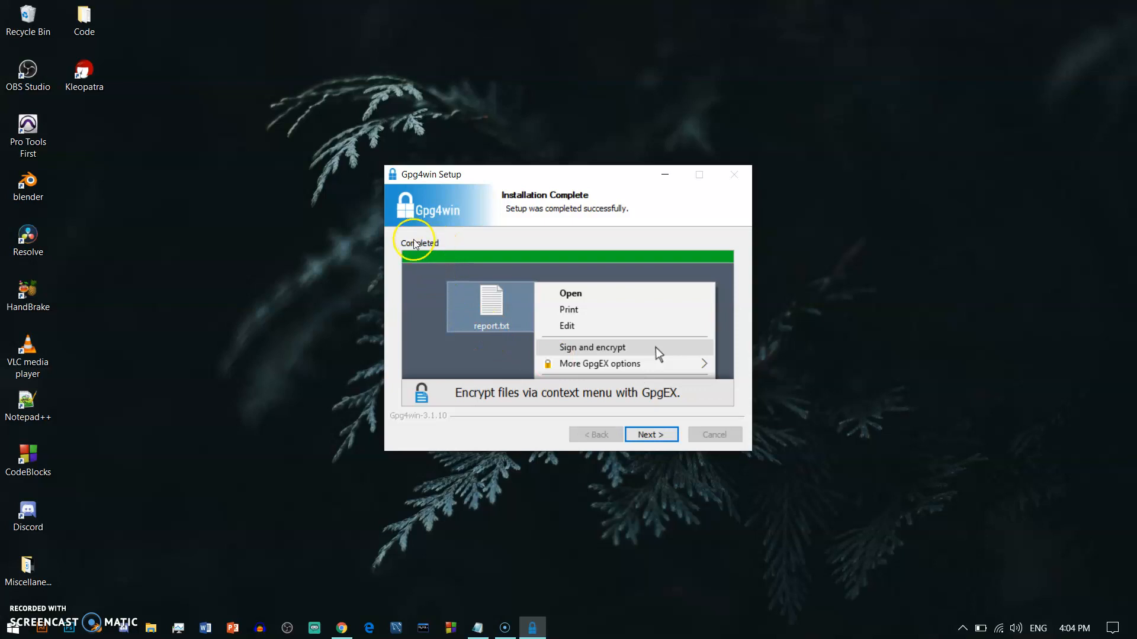
click(652, 434)
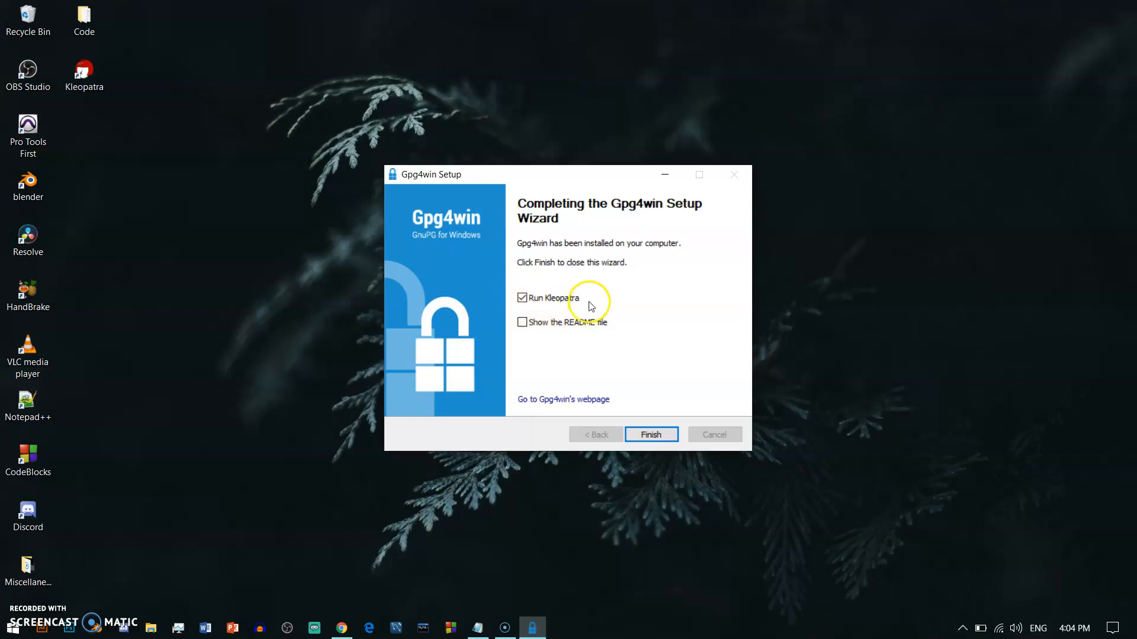
click(650, 434)
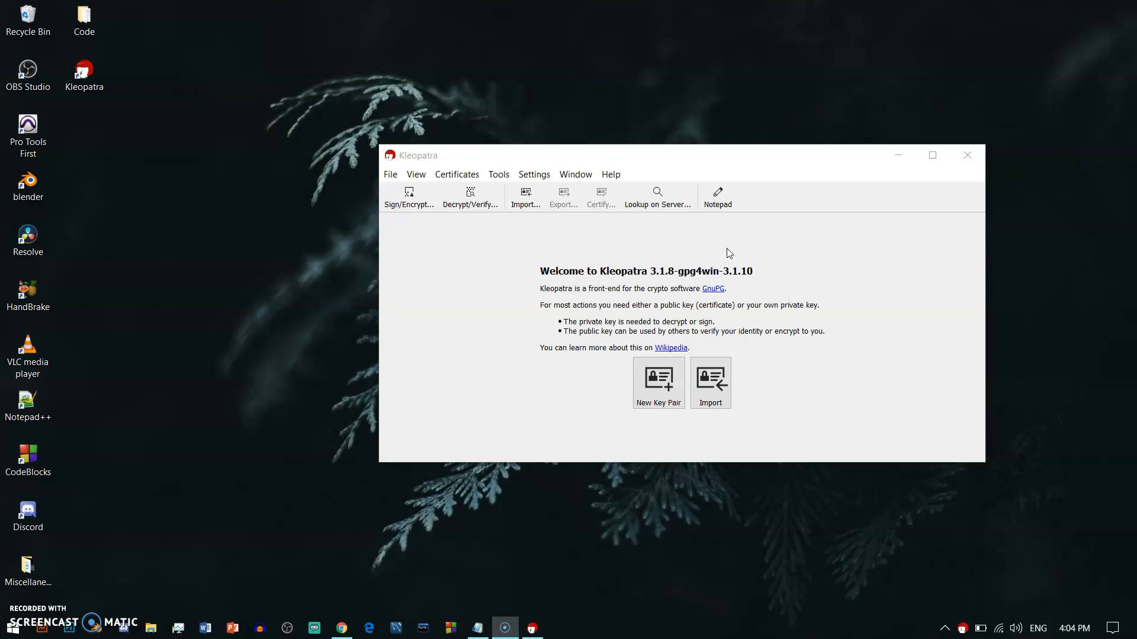
Step: Move the Kleopatra window and start File > New Key Pair
drag(690, 154, 616, 131)
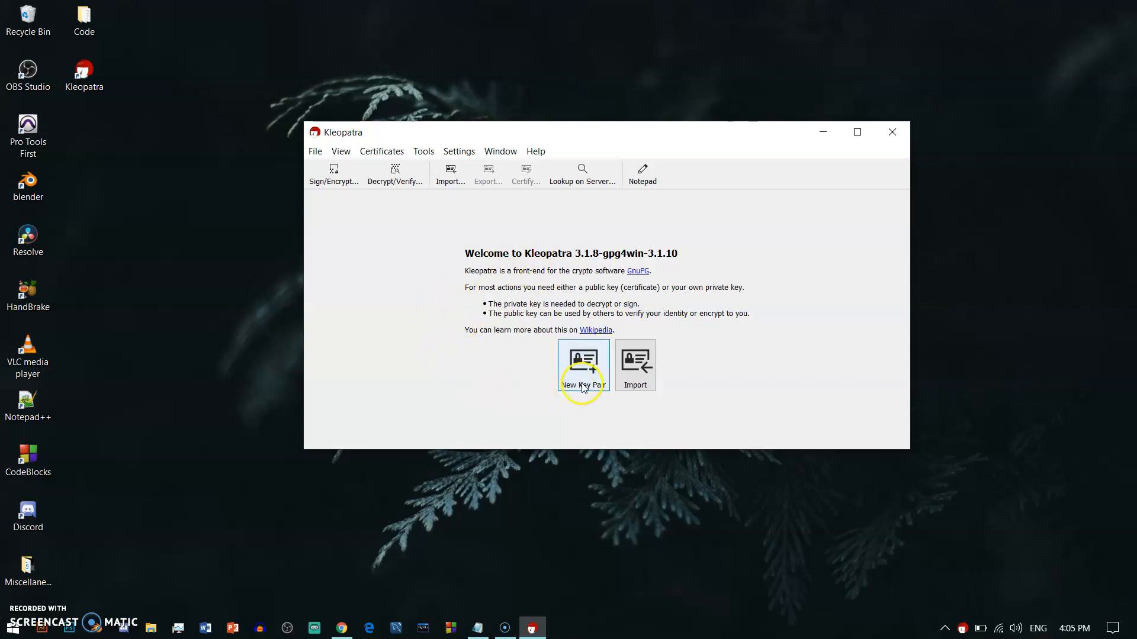
click(317, 152)
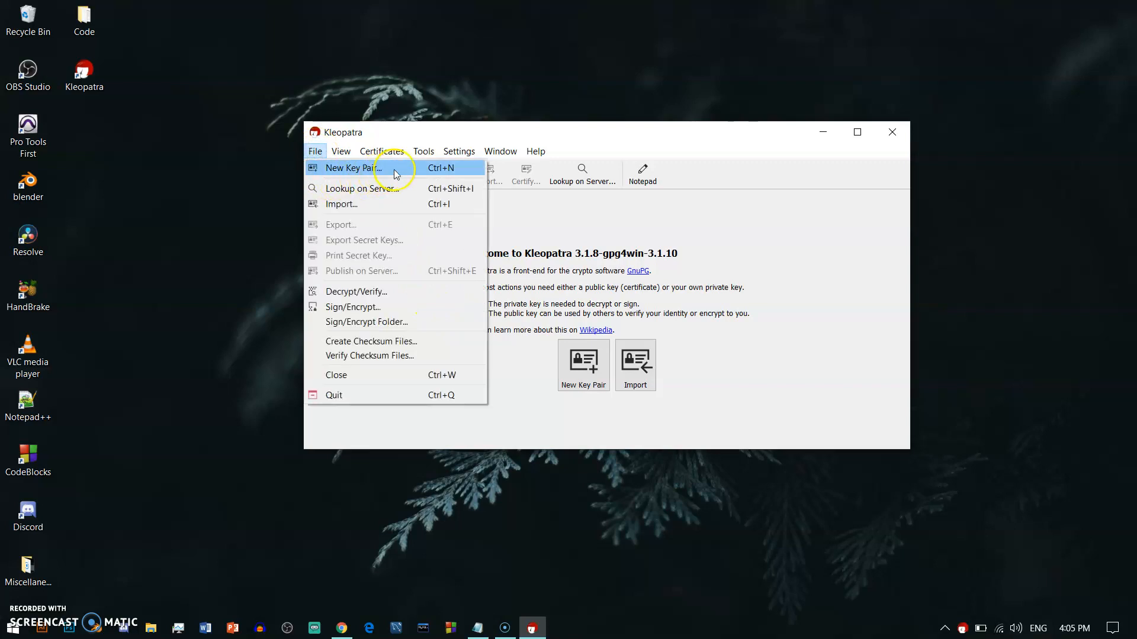
click(396, 171)
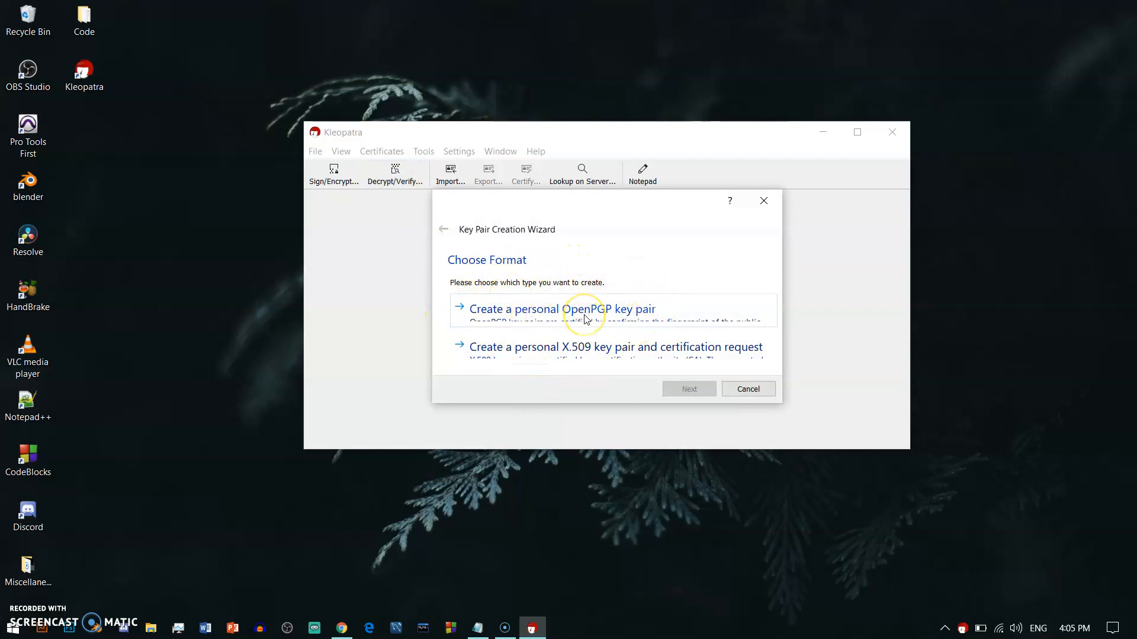
Step: Choose a personal OpenPGP key pair, enter the owner's name and e-mail, and open Advanced Settings
click(574, 315)
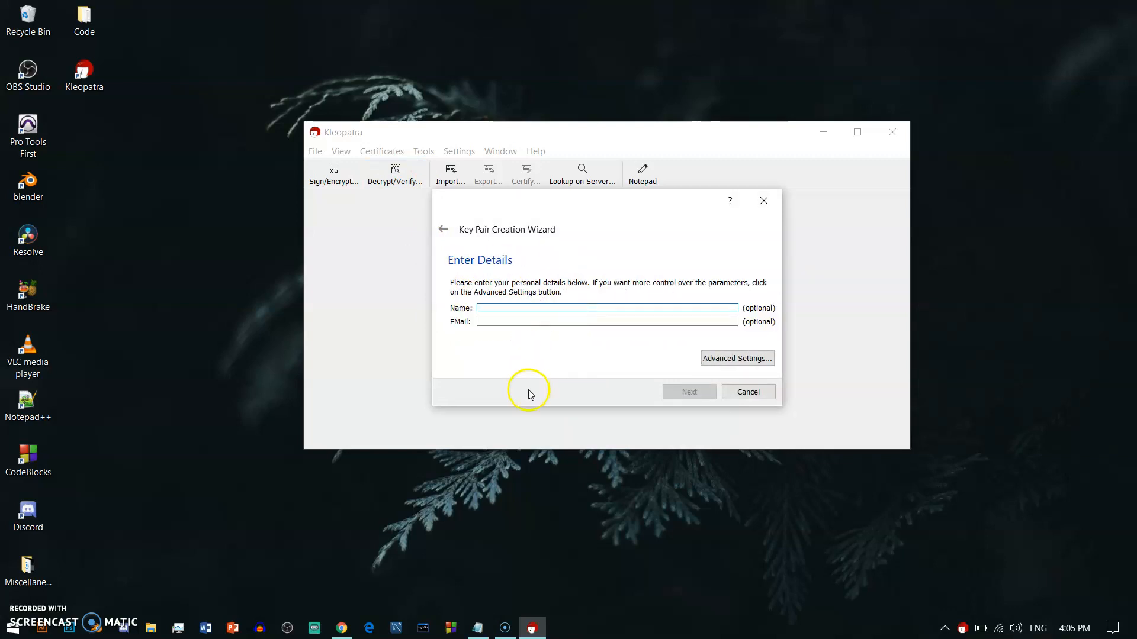
click(540, 307)
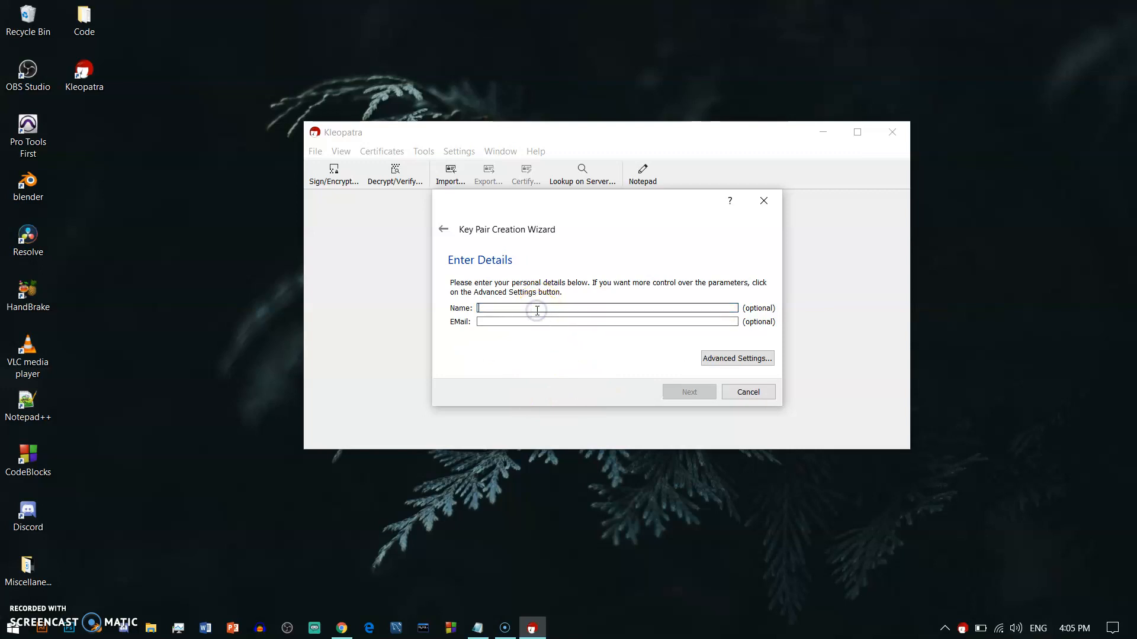
text(Marcos)
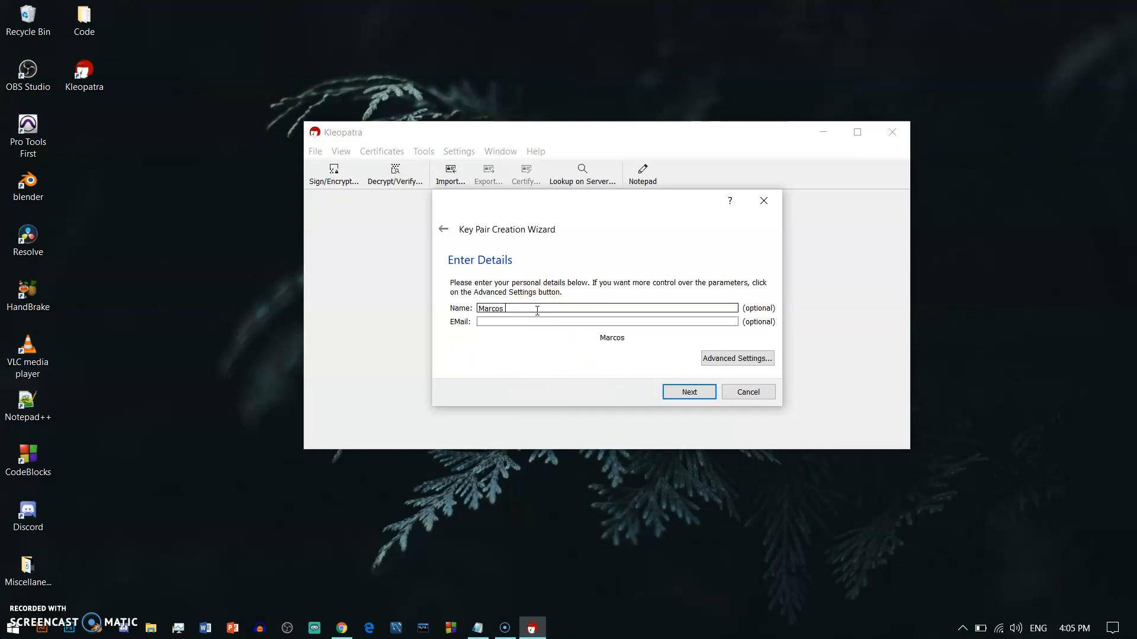
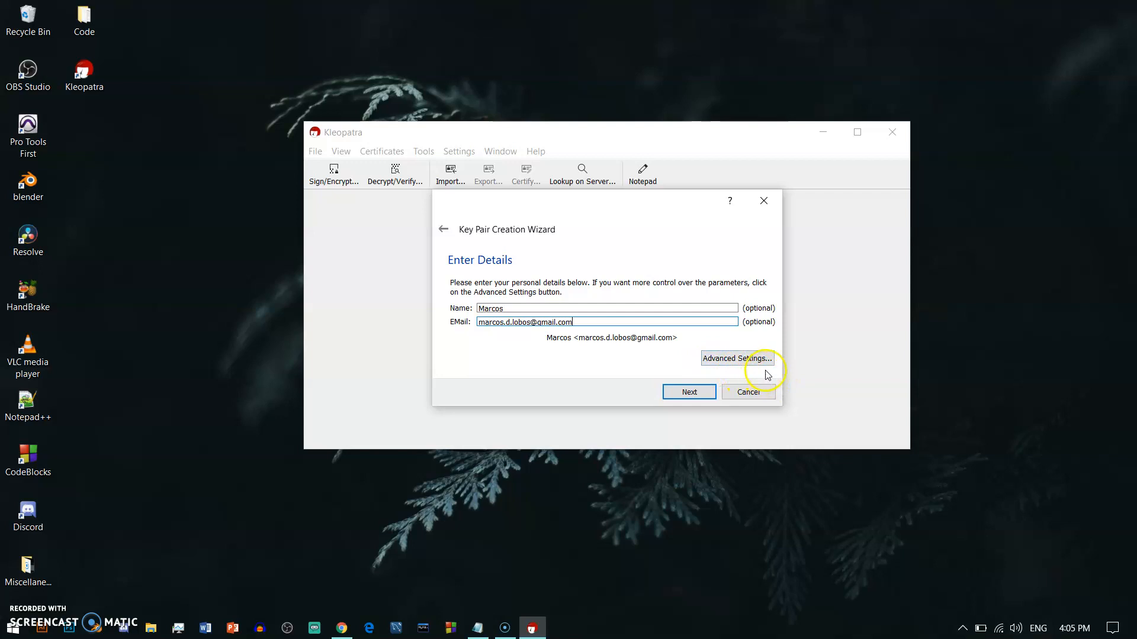
click(739, 358)
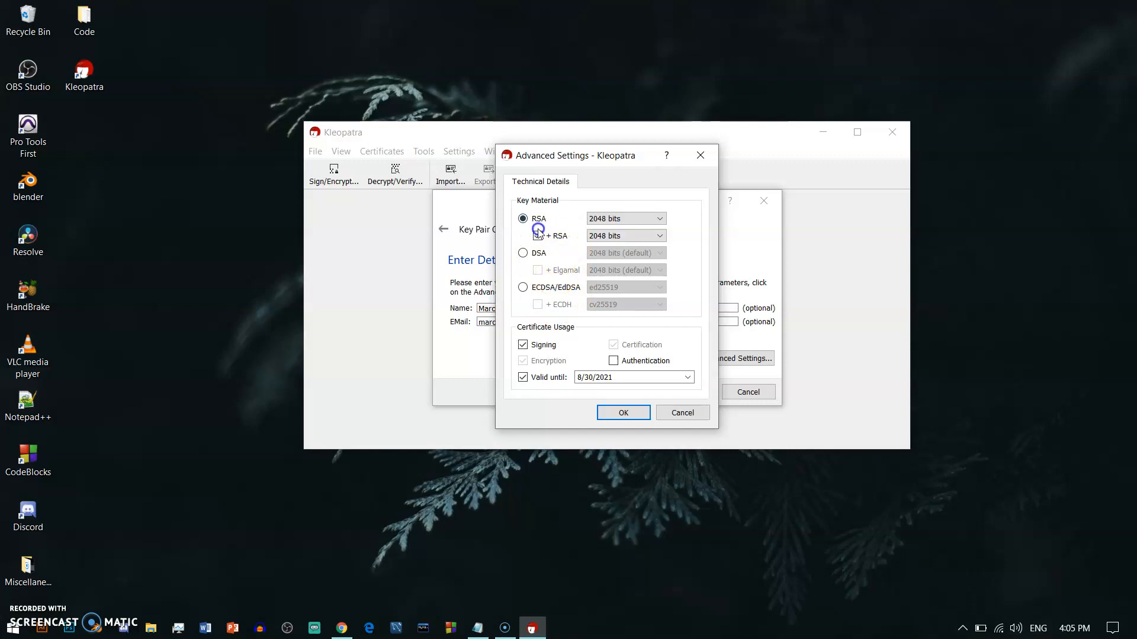
Step: Set both the main RSA key and the RSA subkey to 4096 bits, then close Advanced Settings
click(637, 219)
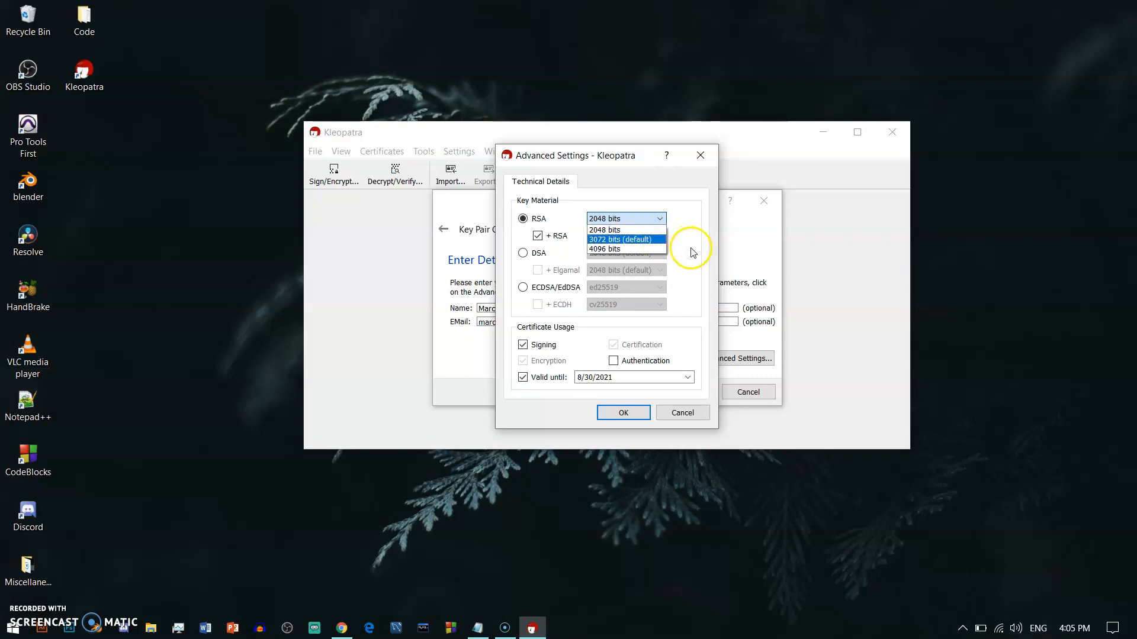
click(611, 249)
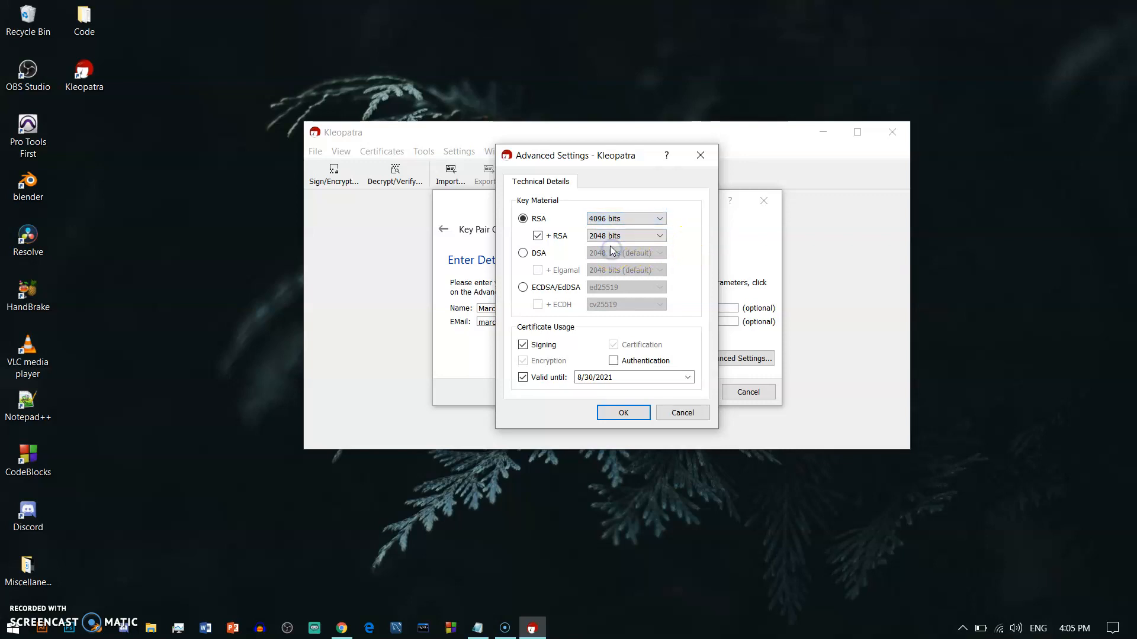
click(616, 235)
click(615, 263)
click(609, 414)
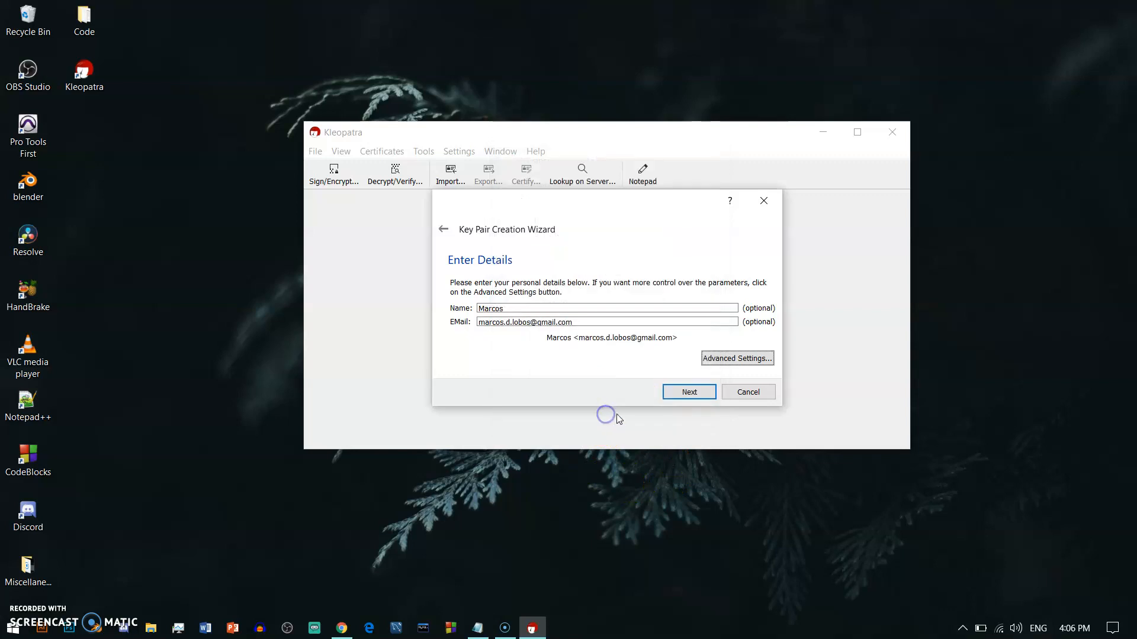
Step: Review the key parameters with all details shown, then create the RSA 4096-bit key pair
click(688, 393)
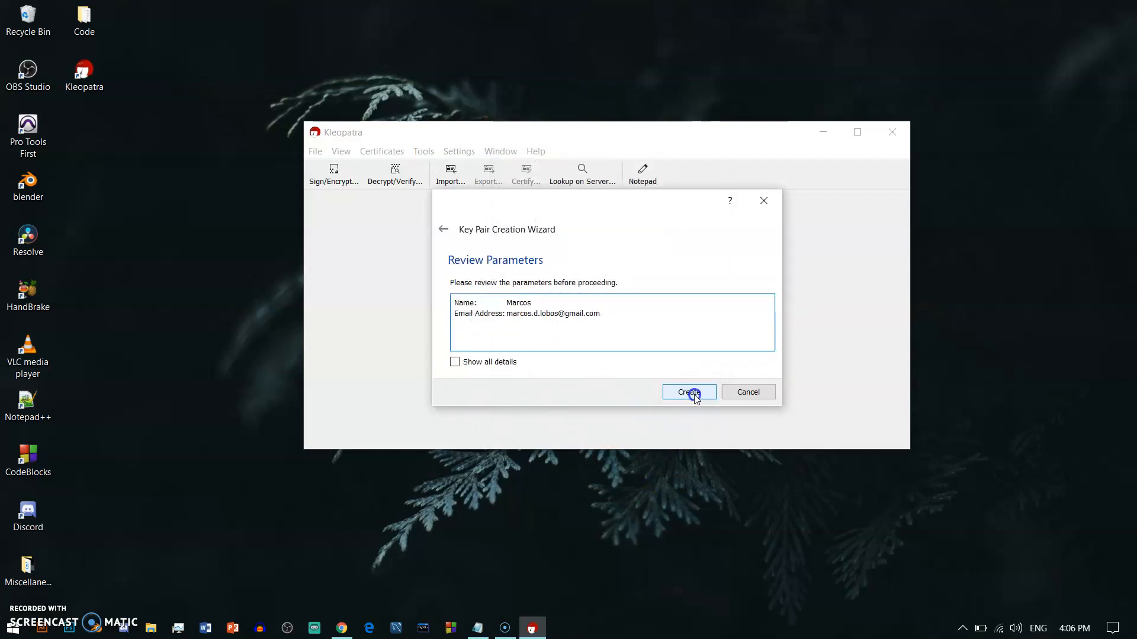
triple_click(602, 318)
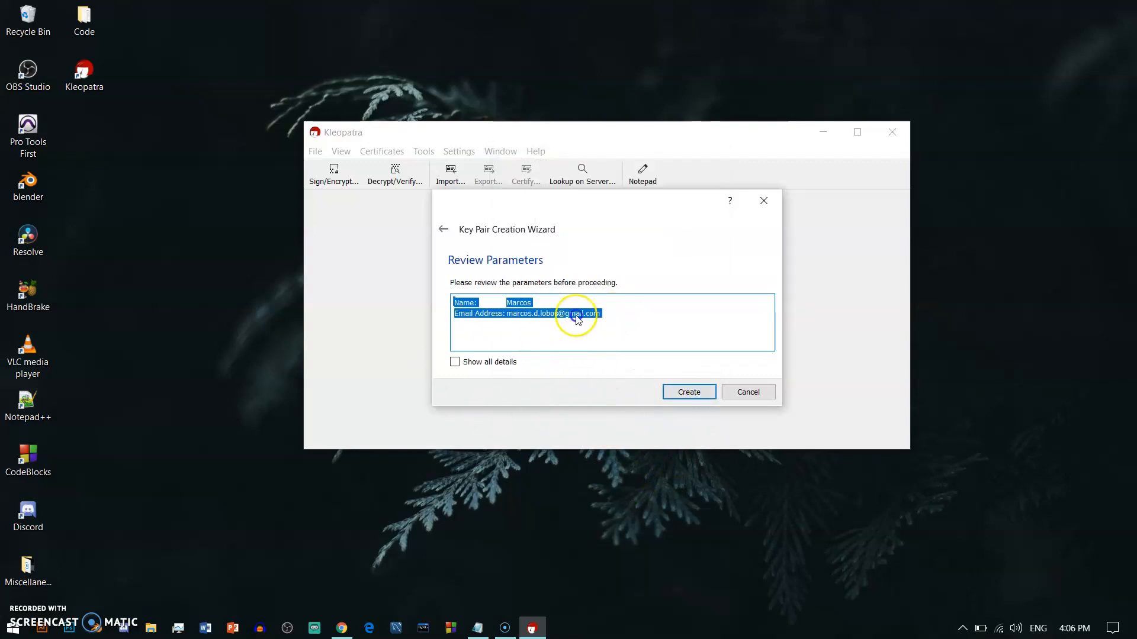
click(484, 331)
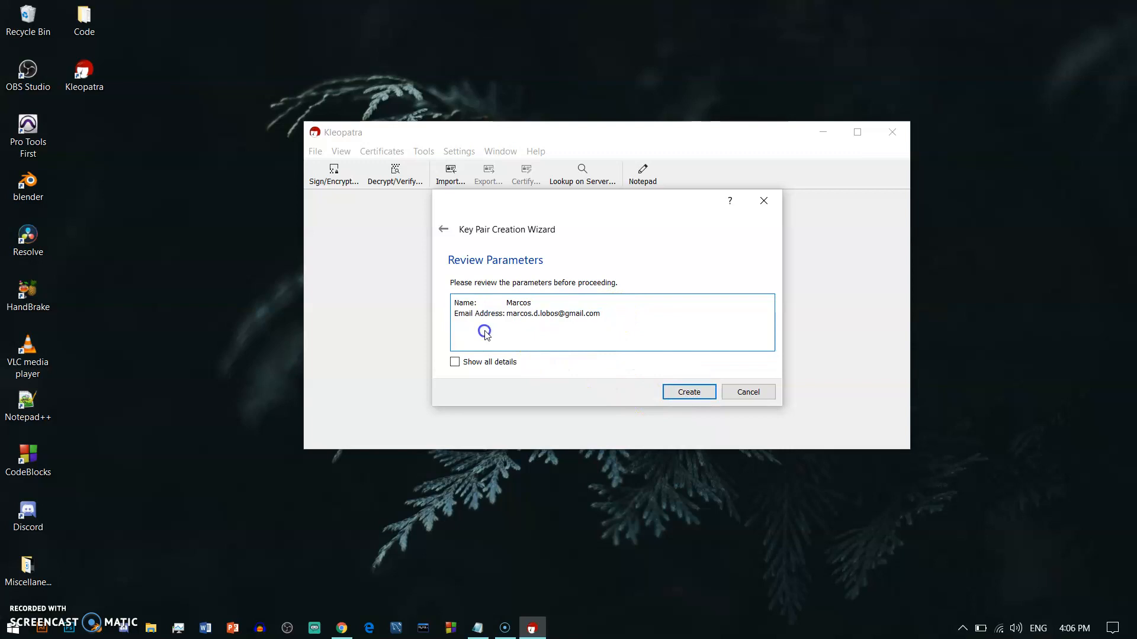
click(454, 362)
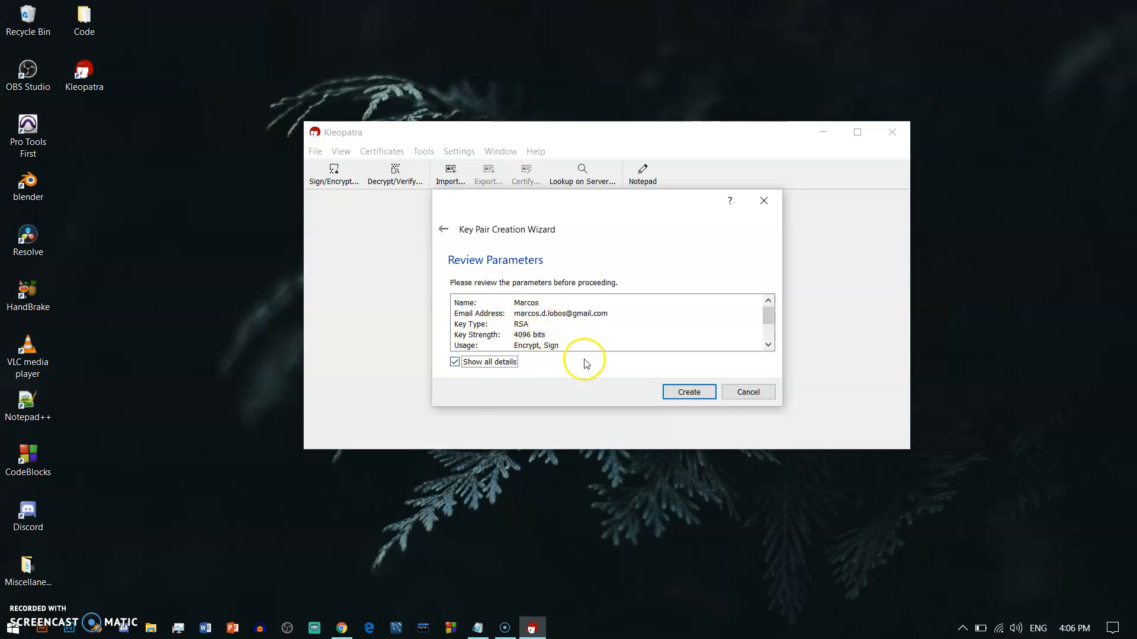
click(668, 393)
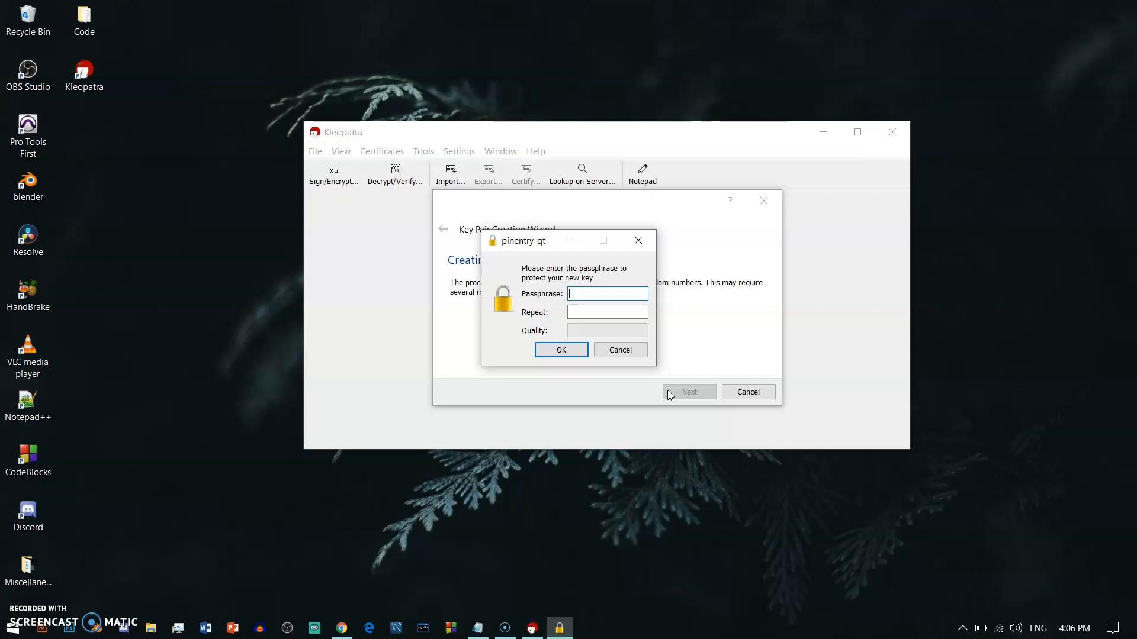
Step: Enter and repeat the key's passphrase in pinentry and confirm it
text(**********)
key(Tab)
text(********)
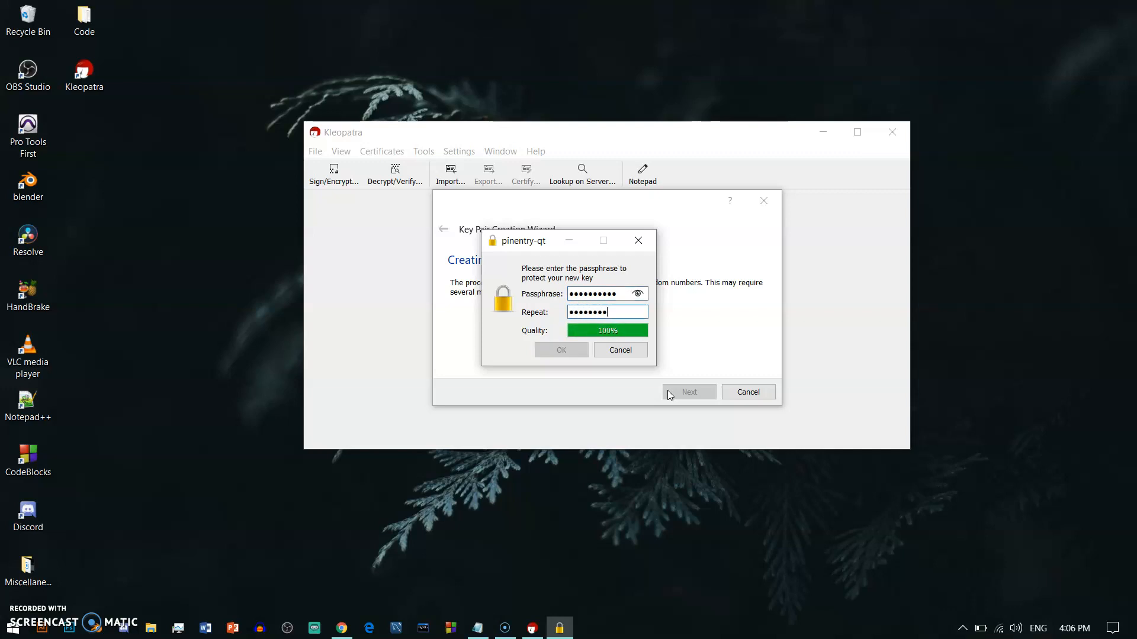
text(**)
click(556, 349)
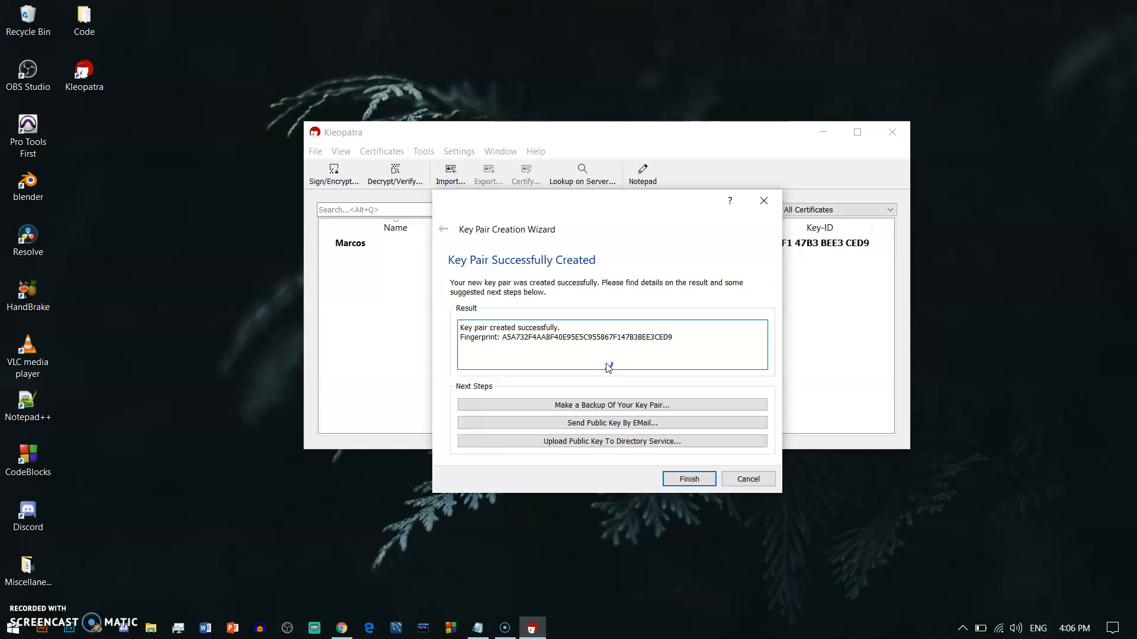
Step: Finish the key creation wizard and select the new certificate in the list
click(707, 478)
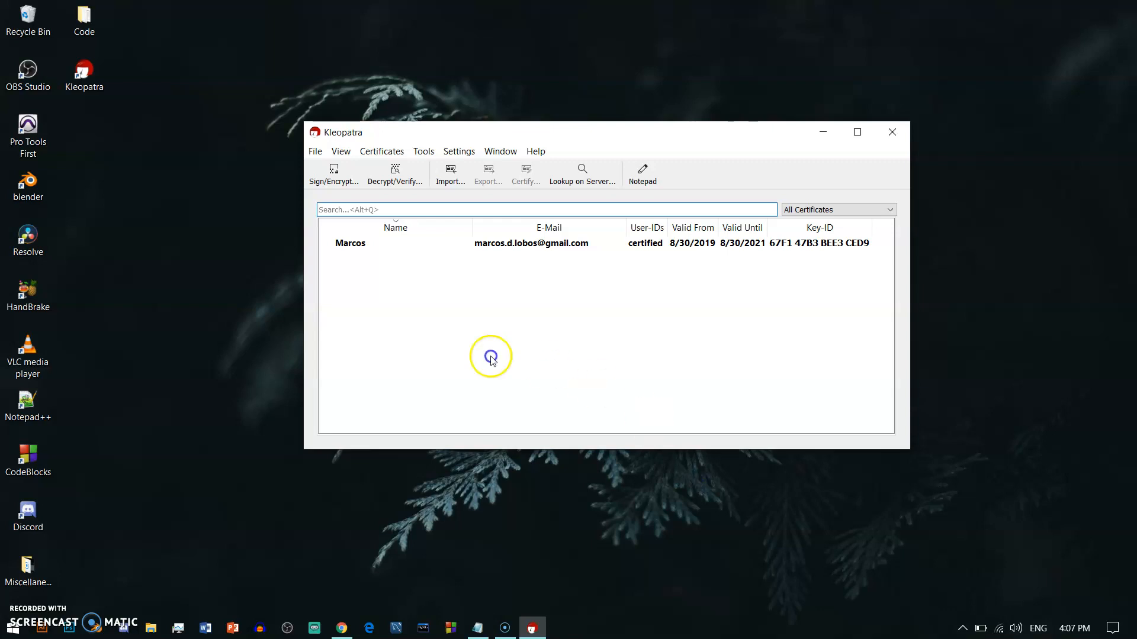
click(479, 245)
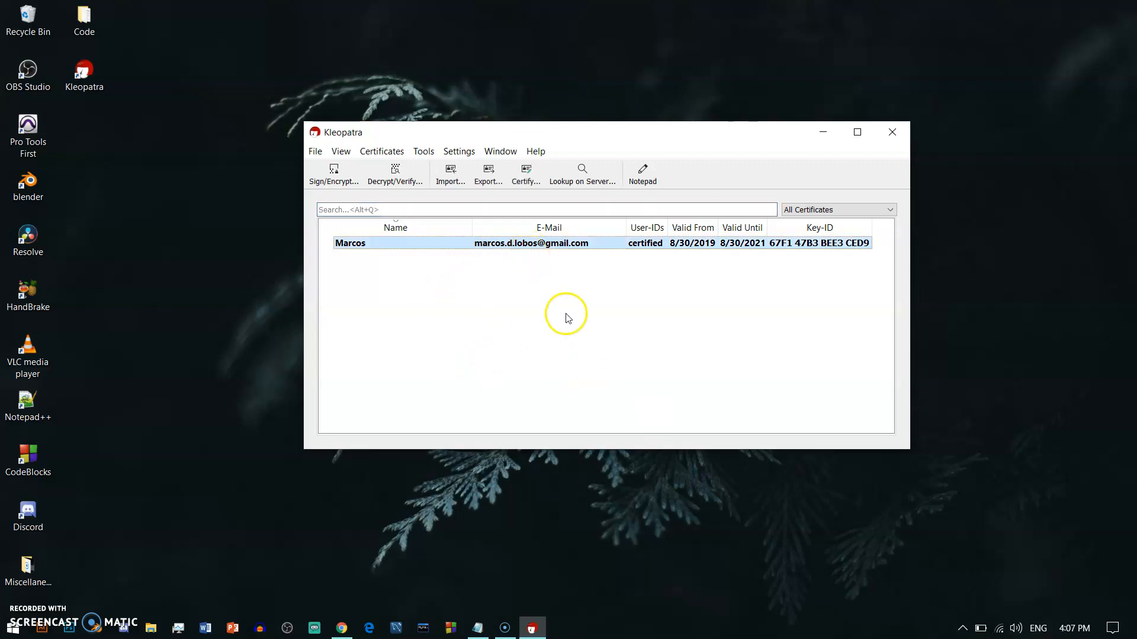
Step: Export the new certificate to a file on the Desktop
click(488, 175)
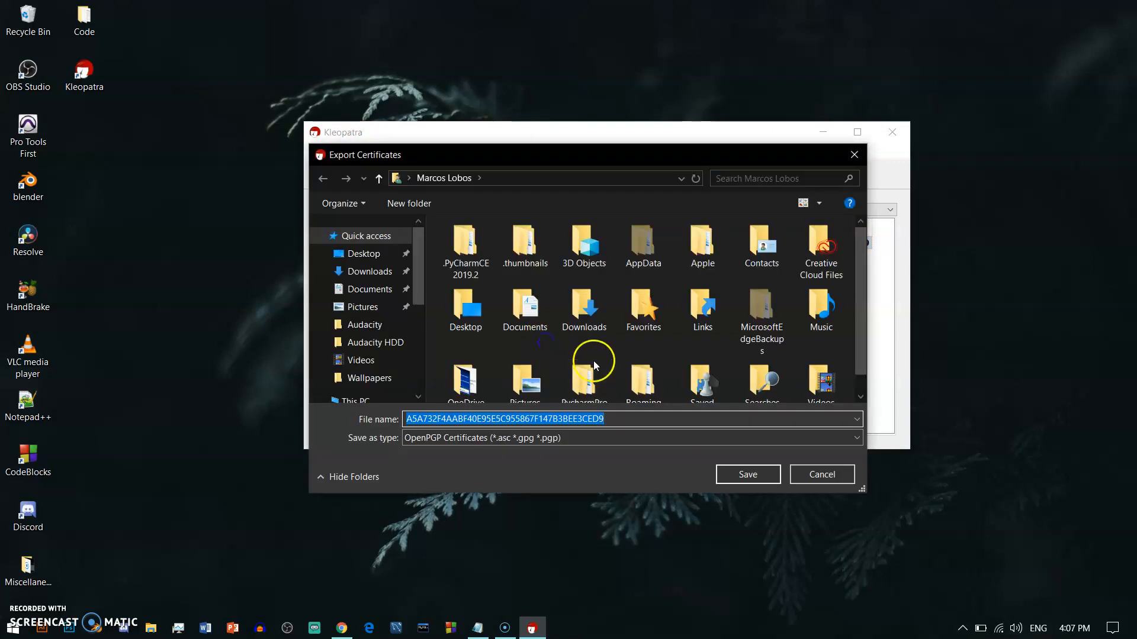
click(368, 258)
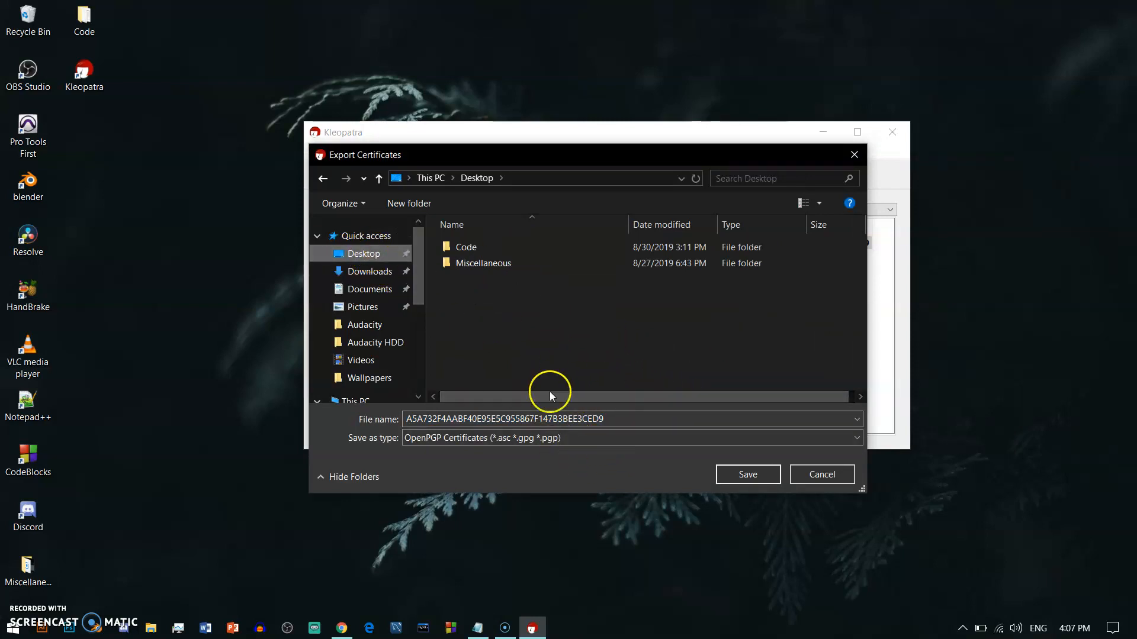
click(741, 477)
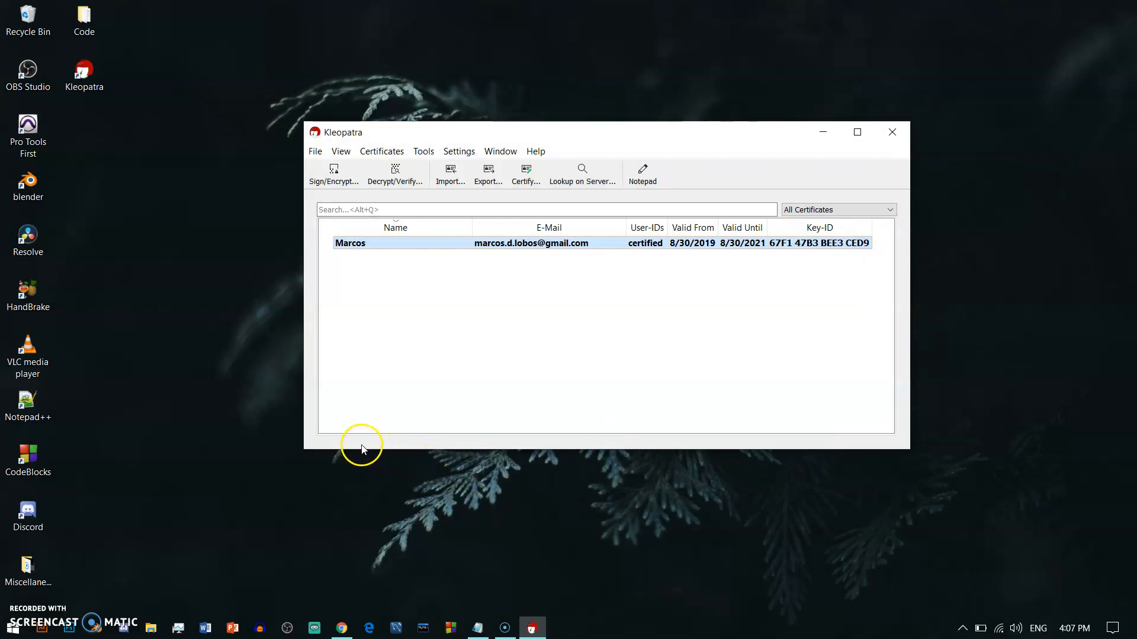
drag(93, 142, 150, 196)
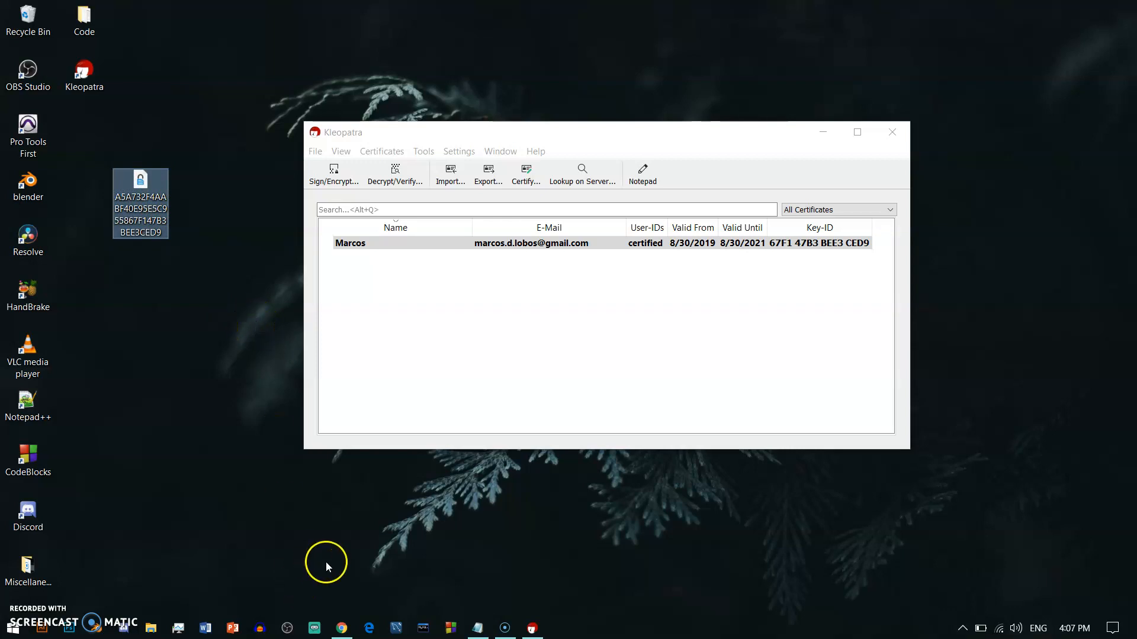
Step: Open Gmail in a new Chrome tab, then minimize Chrome
click(346, 630)
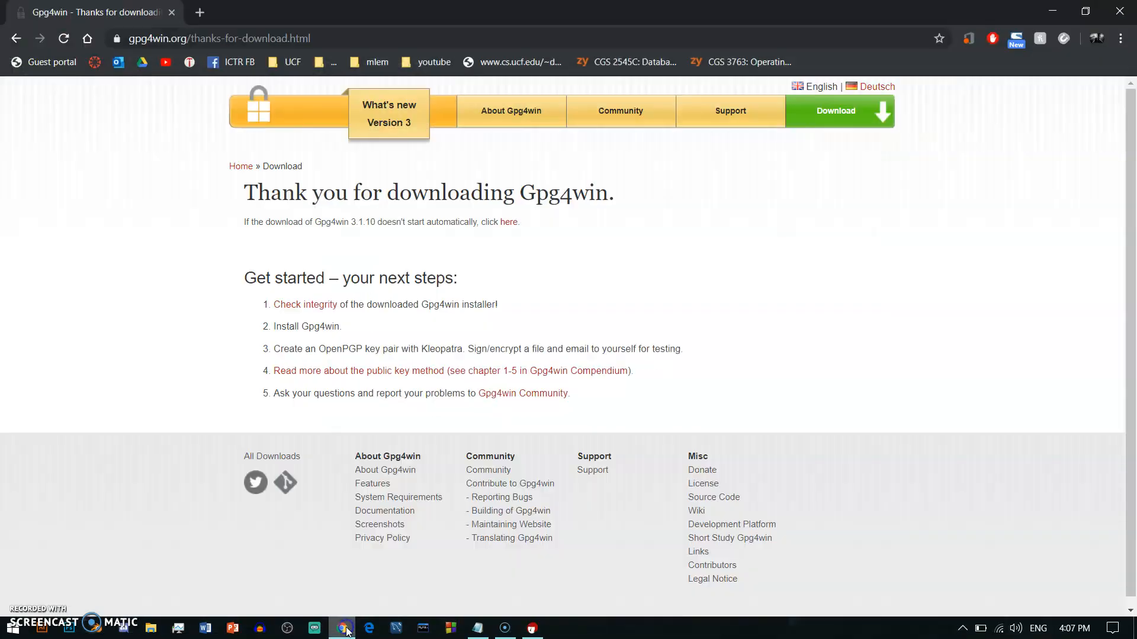
click(200, 12)
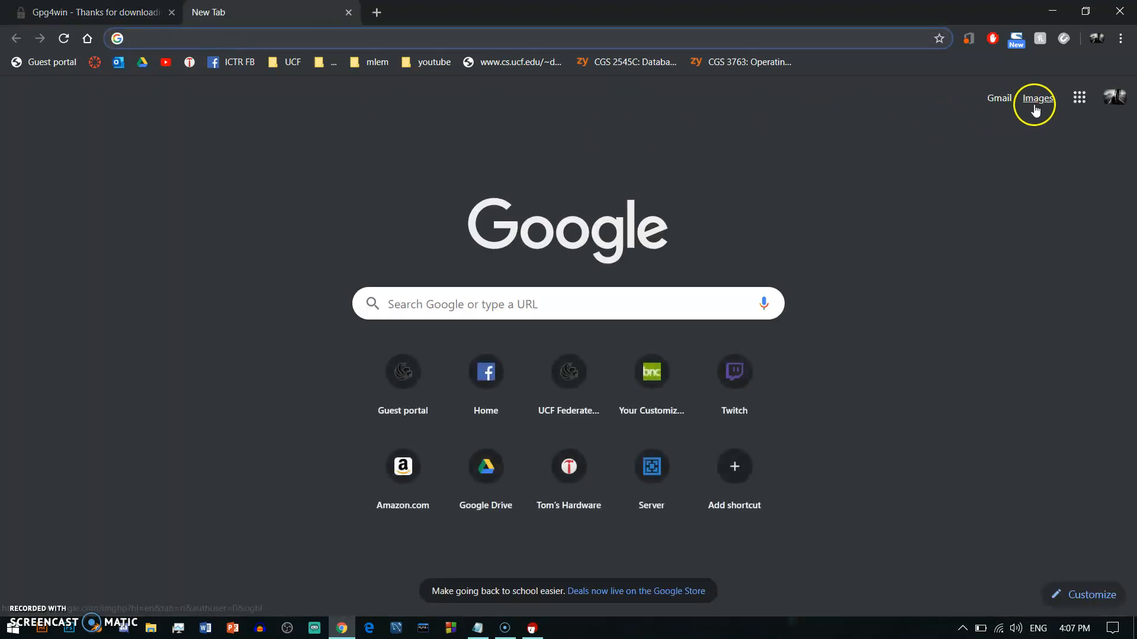
click(998, 99)
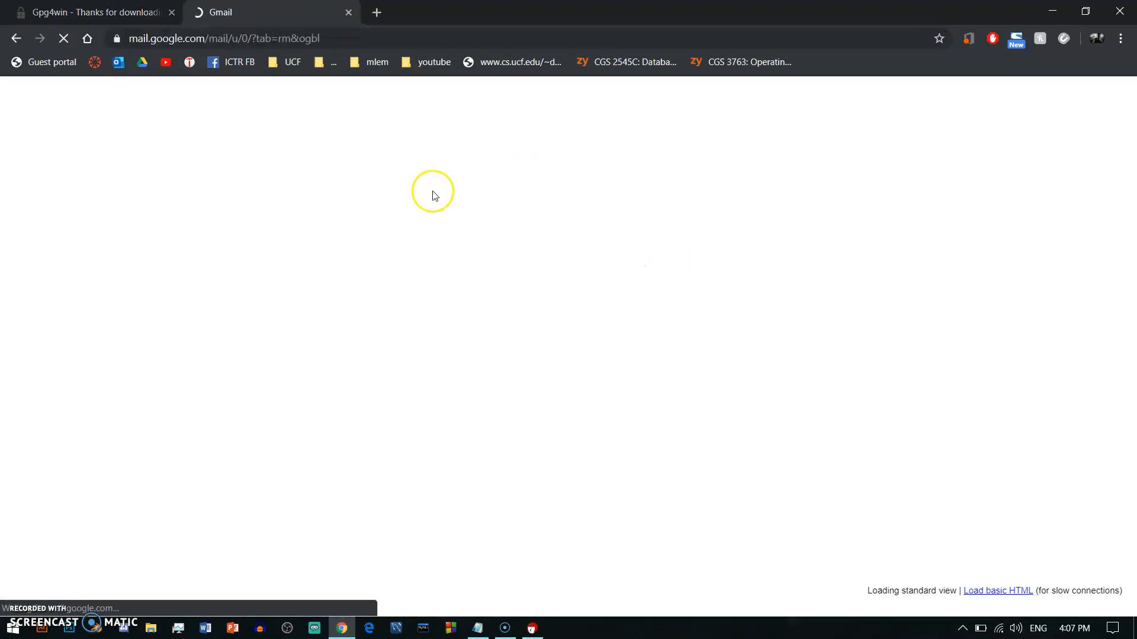
click(1052, 11)
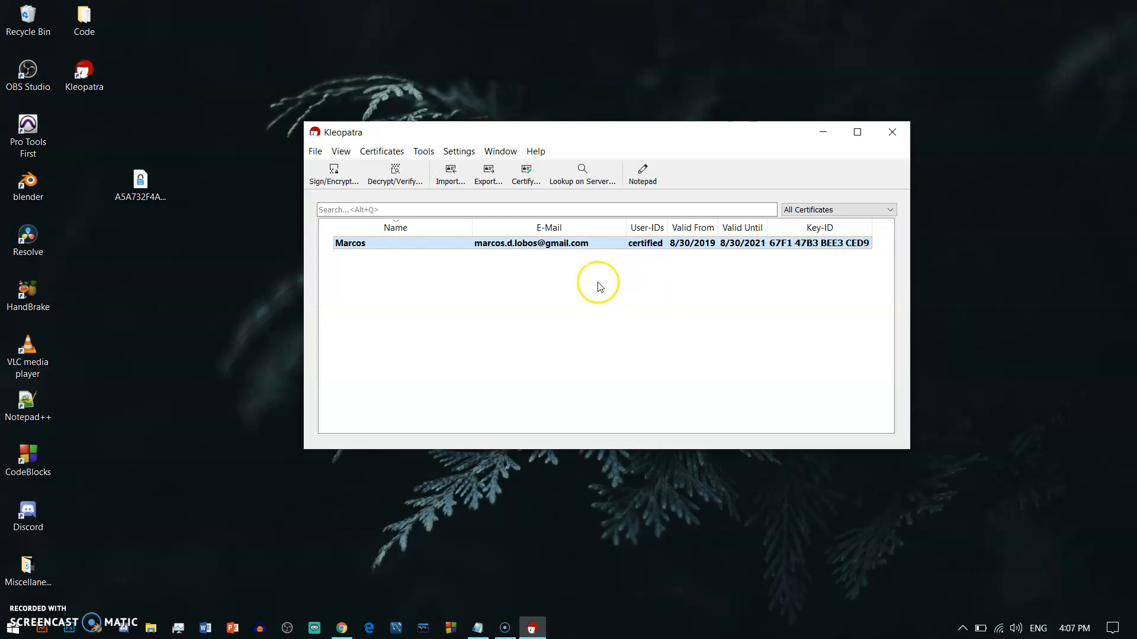
Step: Reposition the Kleopatra window and the exported certificate file icon so both are visible
drag(142, 187, 141, 252)
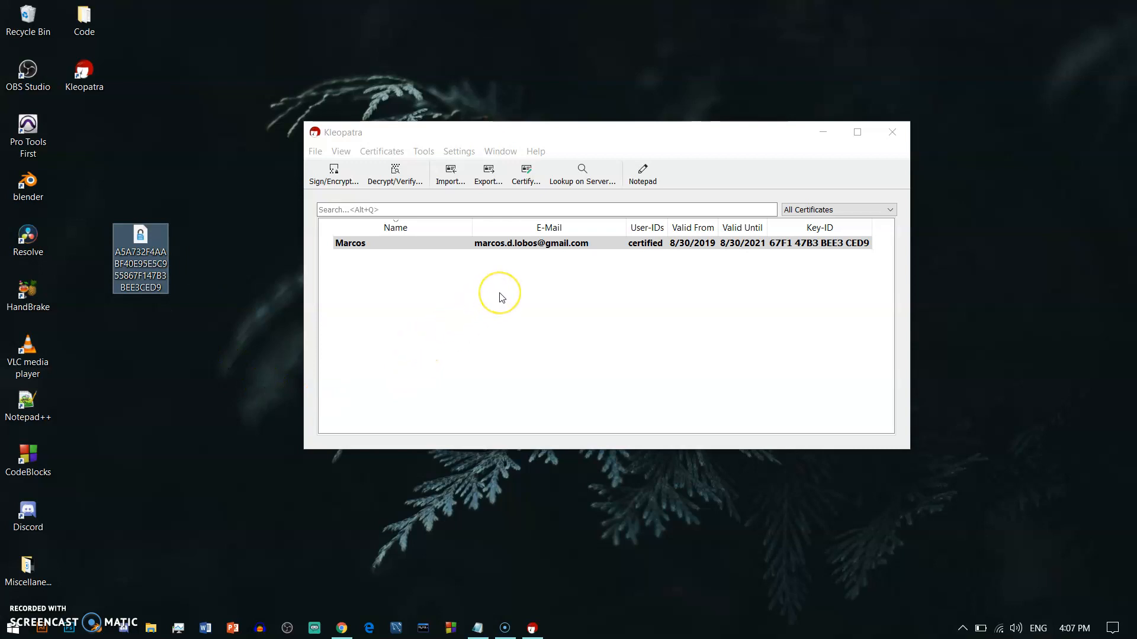
right_click(149, 258)
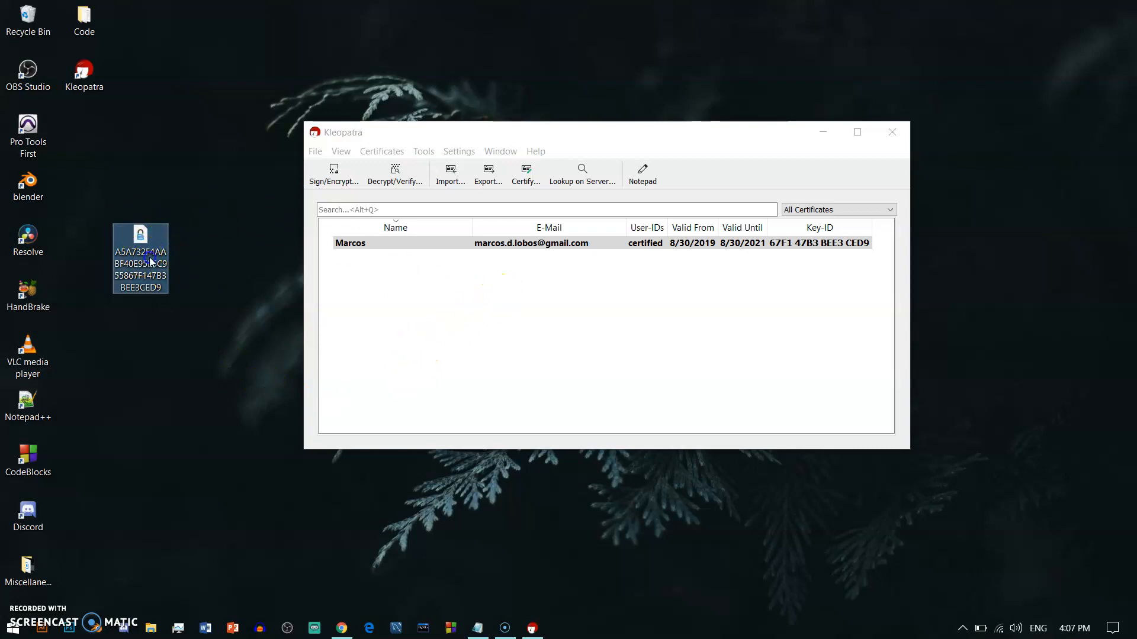
drag(148, 258, 147, 258)
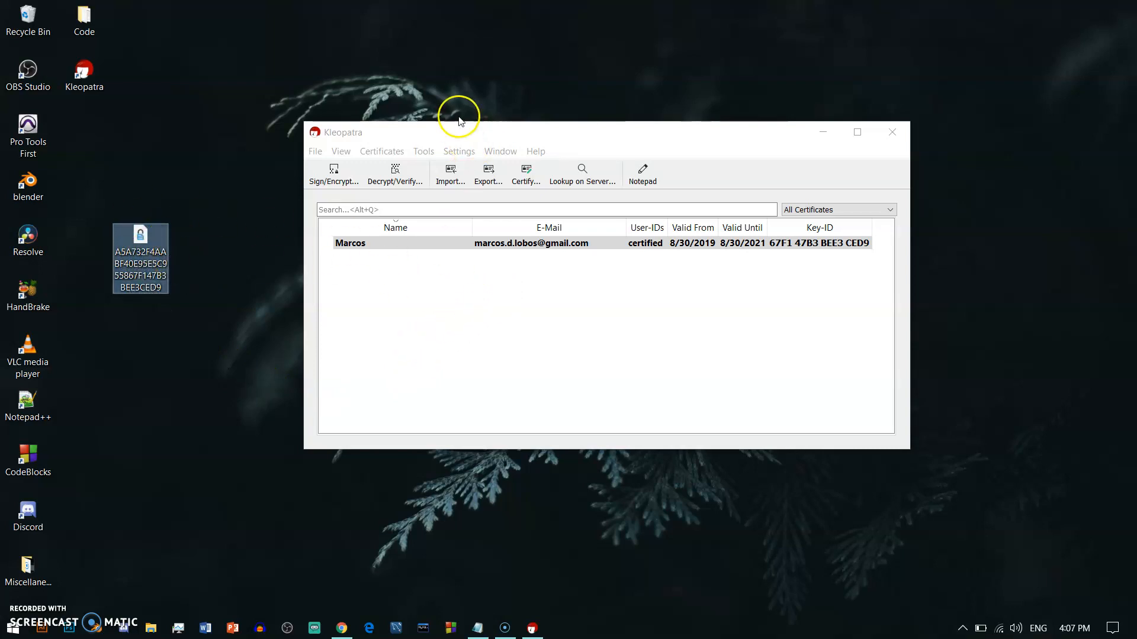
drag(446, 132, 477, 133)
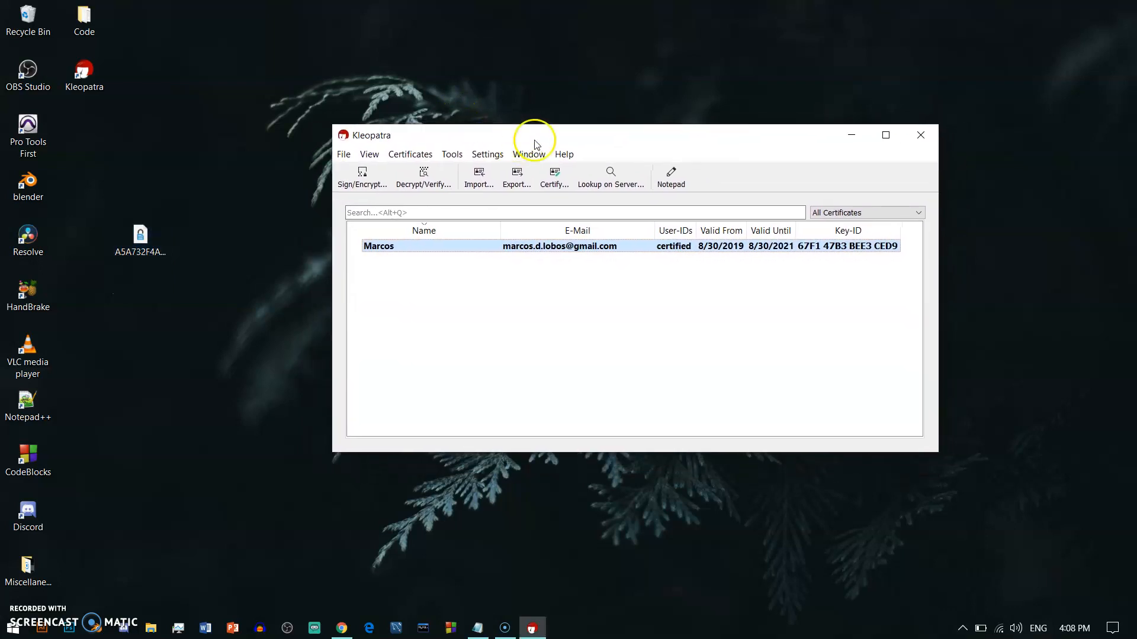
drag(563, 132, 539, 150)
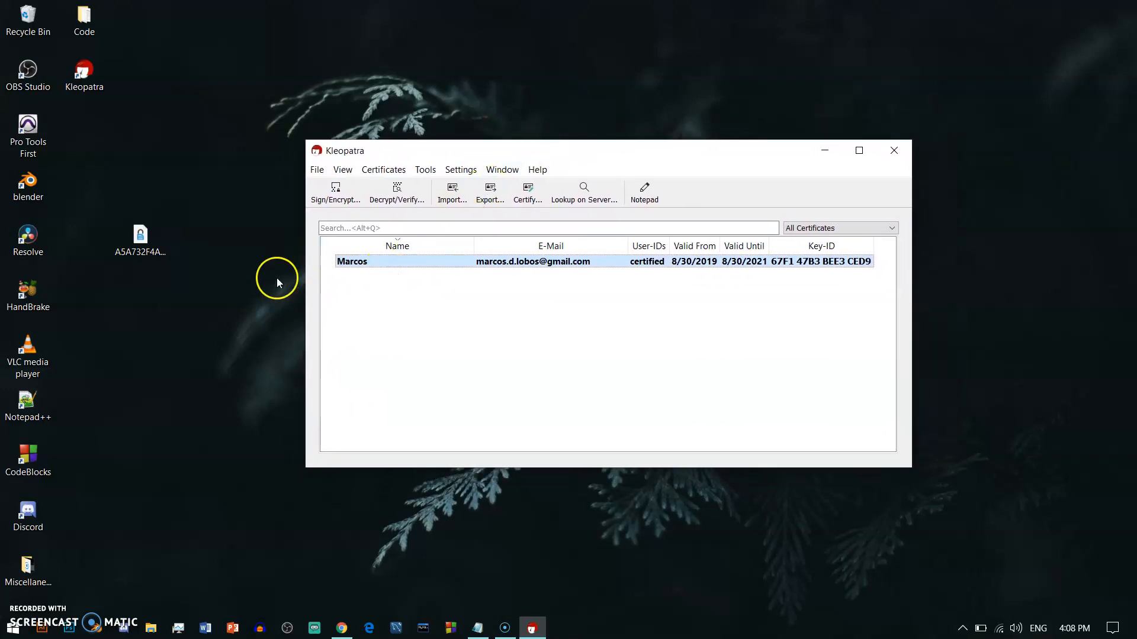
drag(154, 261, 211, 315)
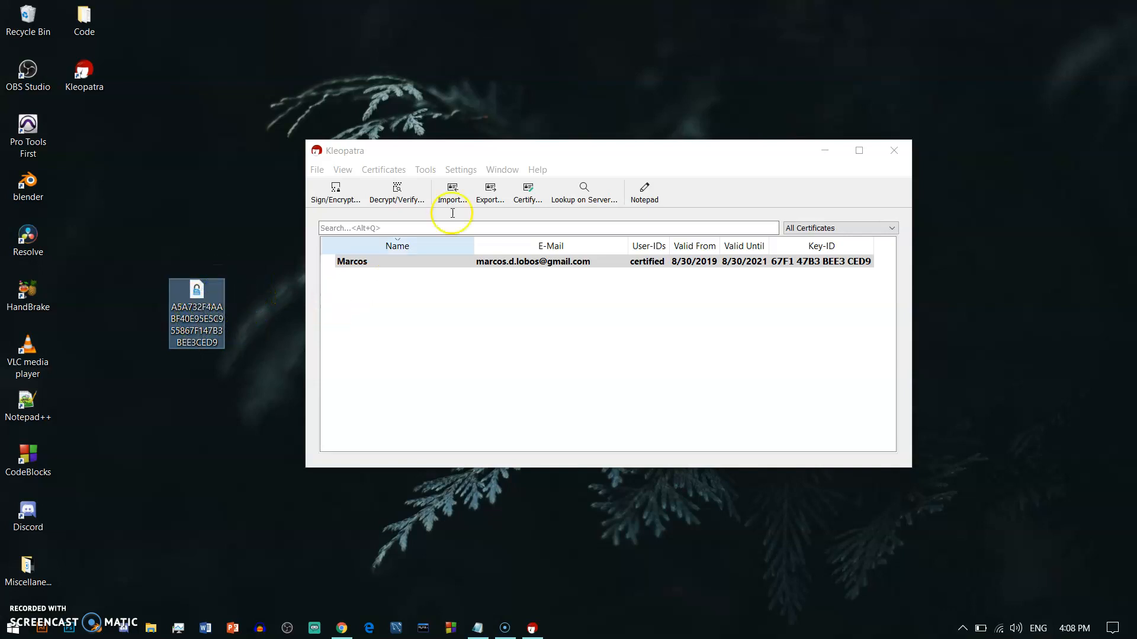
click(554, 354)
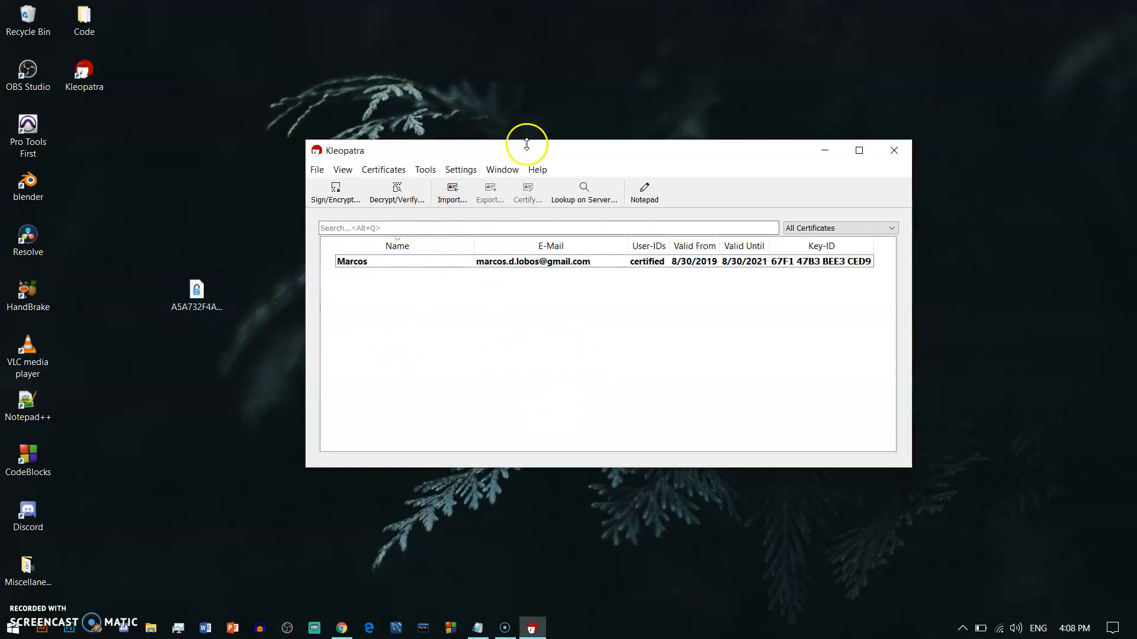
drag(554, 152, 563, 117)
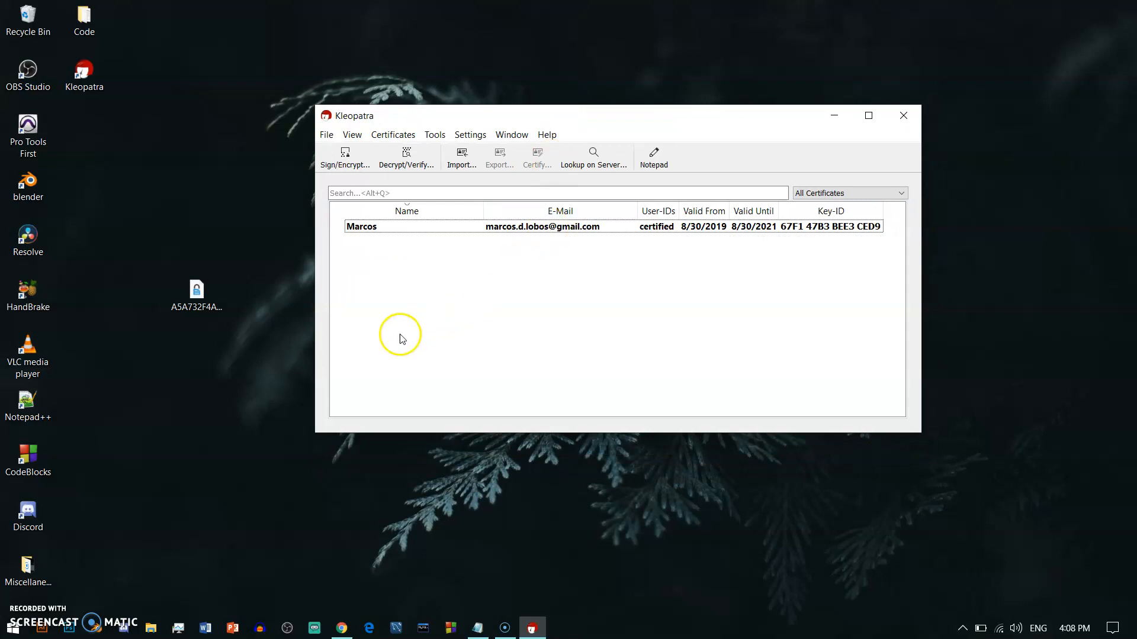
drag(175, 294, 191, 256)
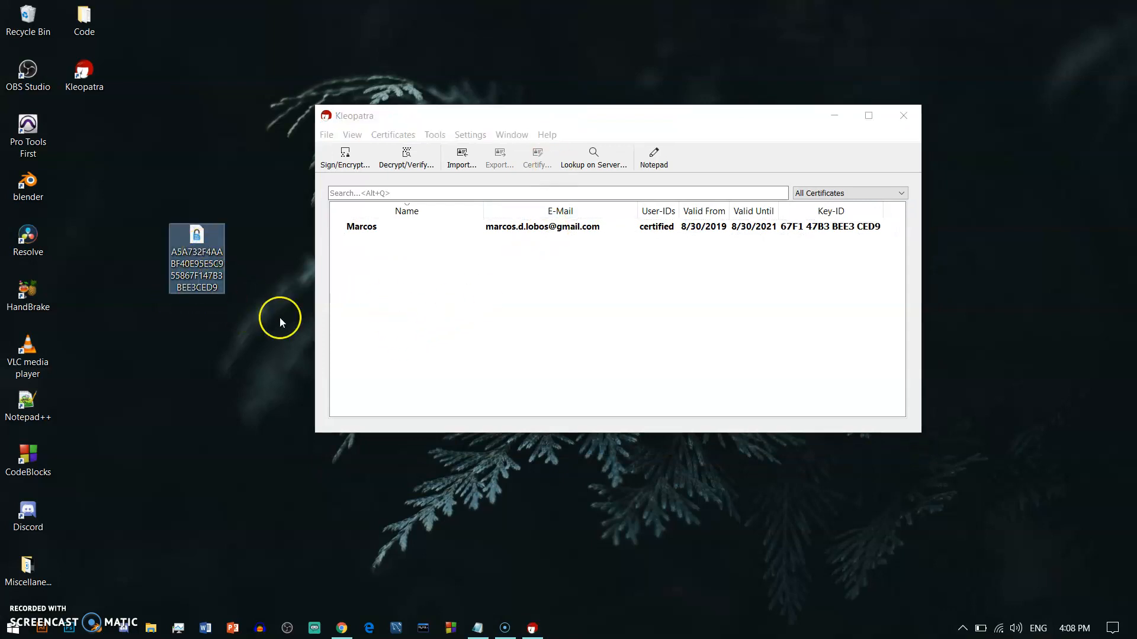
drag(678, 116, 680, 132)
Step: Import the exported OpenPGP .asc key file from the Desktop, which is reported as 1 unchanged
click(462, 174)
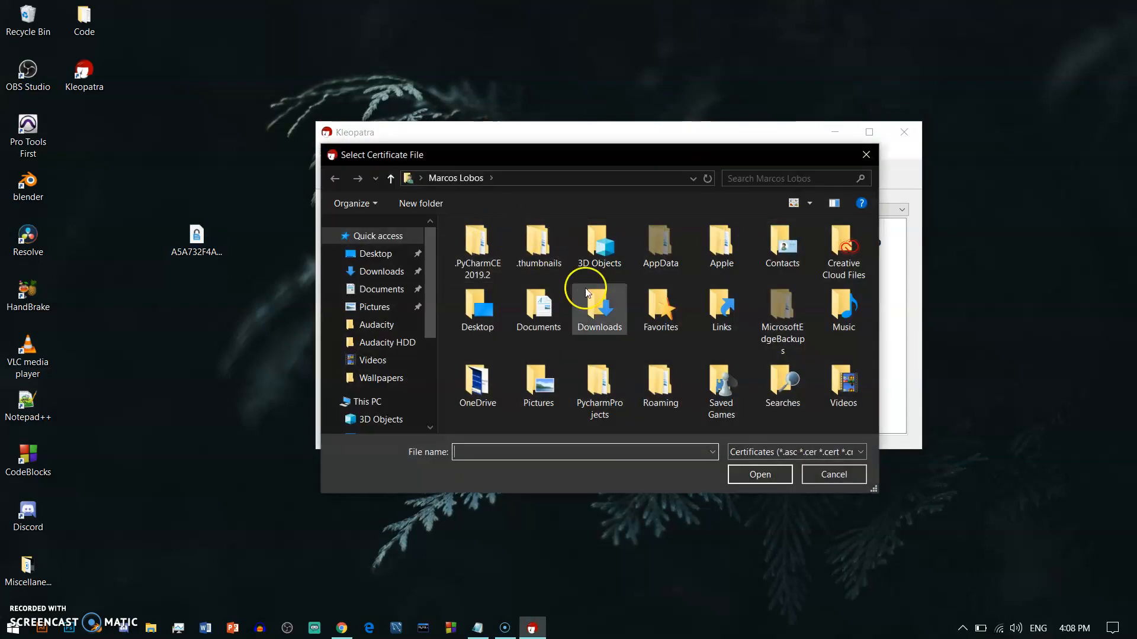
click(375, 255)
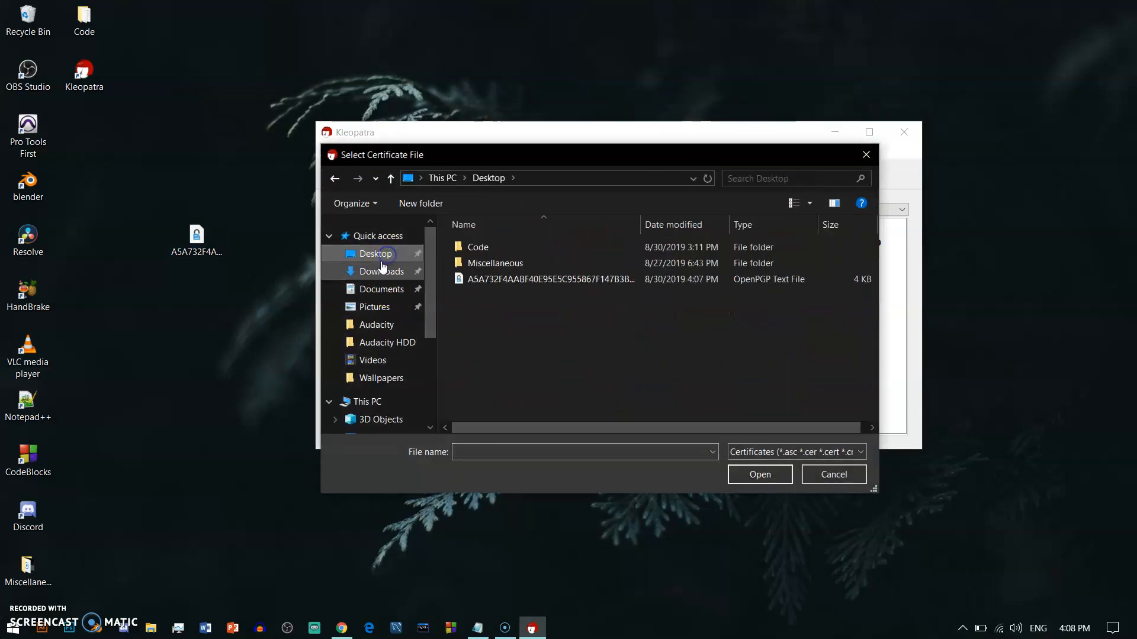
click(563, 281)
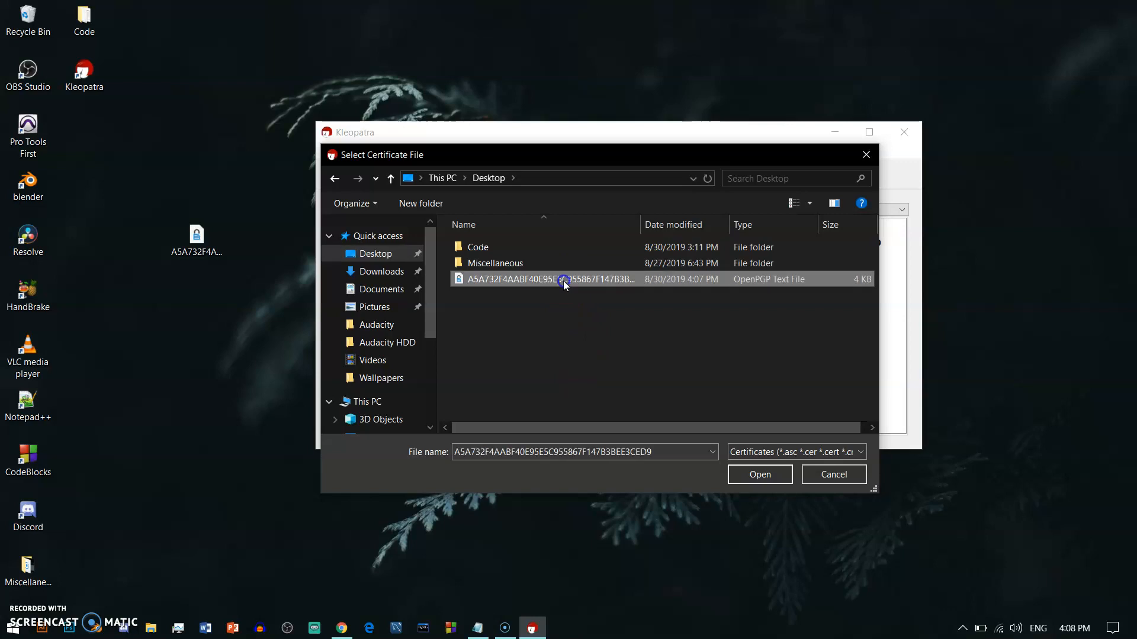
click(747, 477)
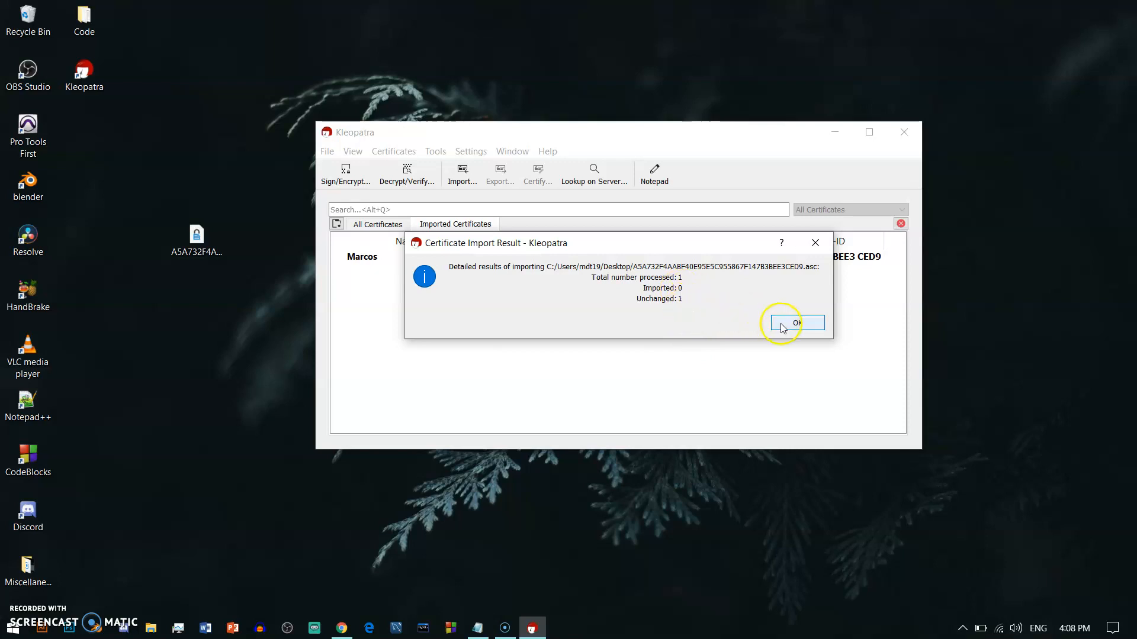
click(796, 323)
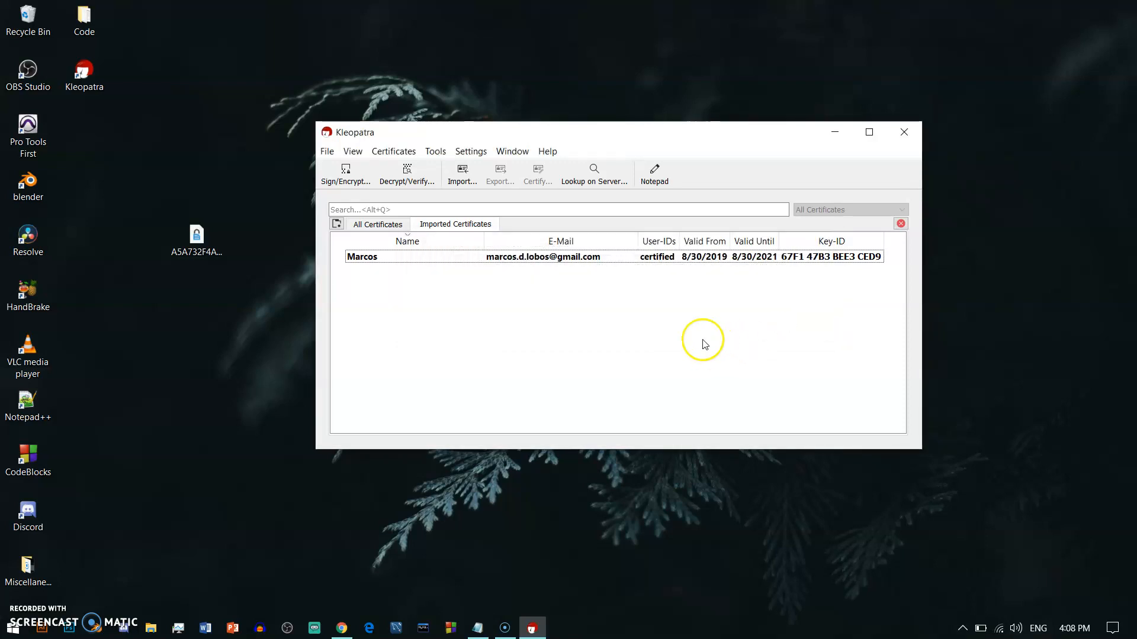
drag(635, 134, 621, 123)
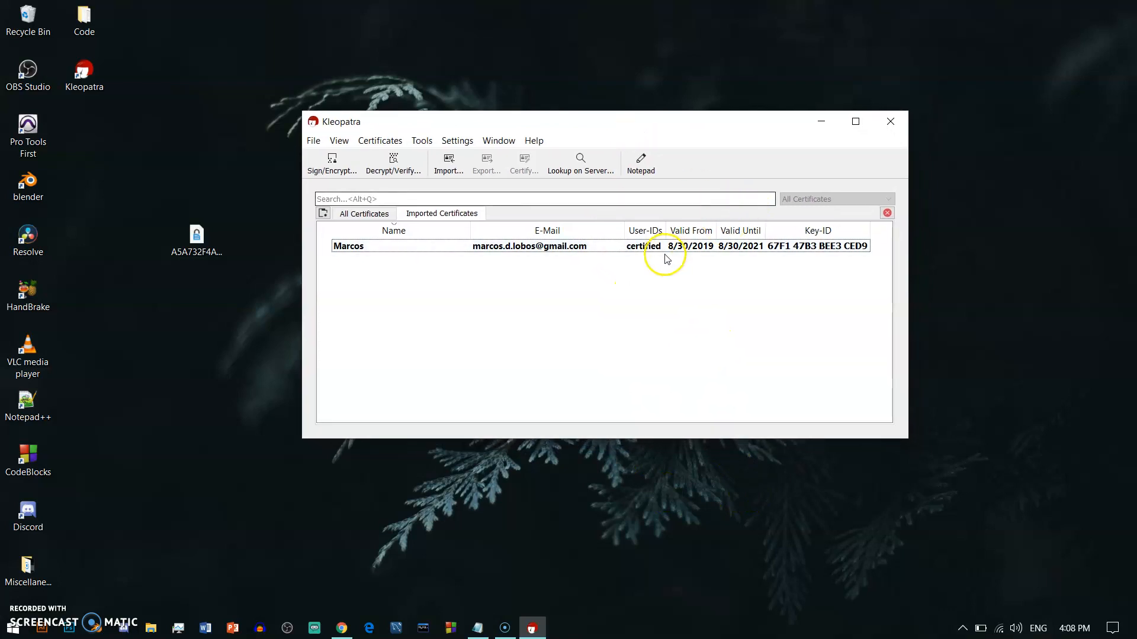
drag(197, 238, 101, 140)
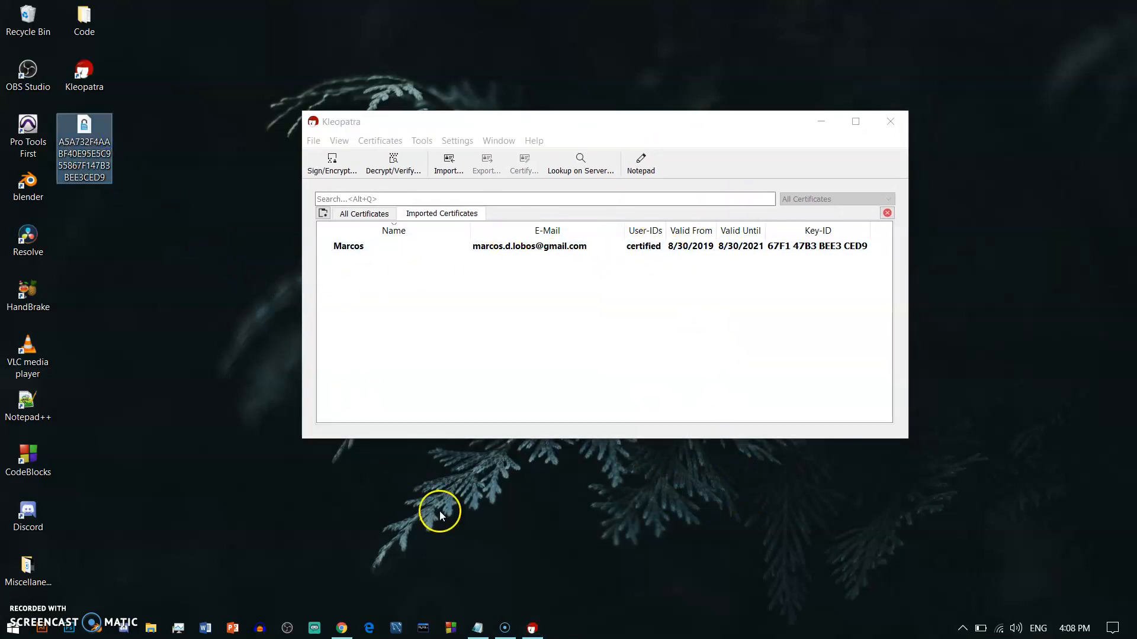
Step: Select all of the Notepad text 'This is the message I want to encrypt' and copy it
click(478, 628)
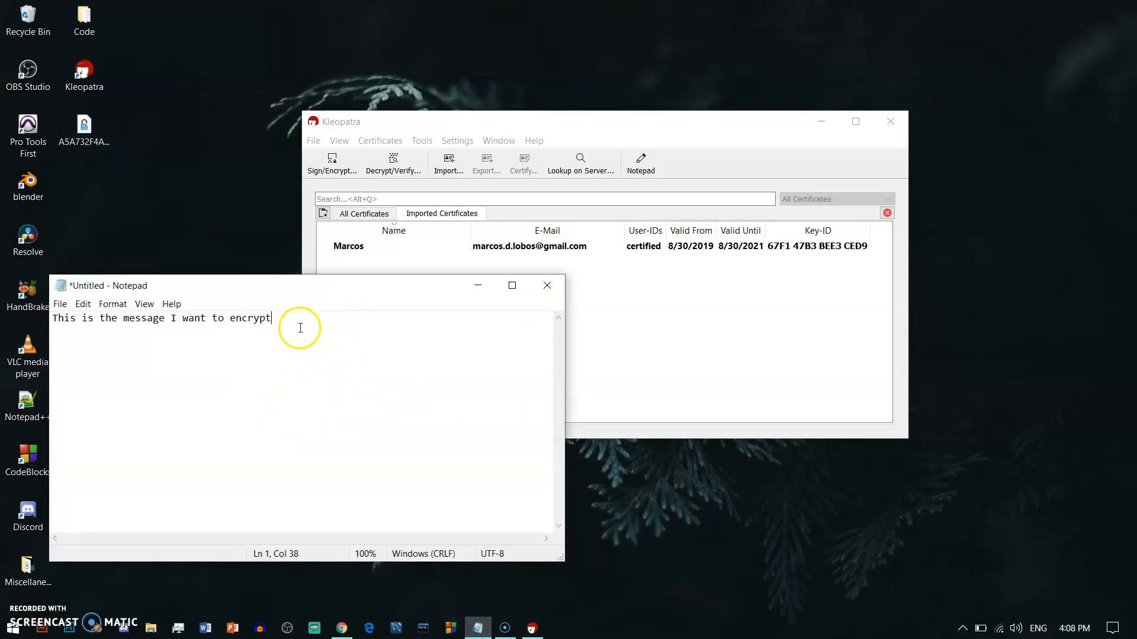
drag(289, 319, 41, 320)
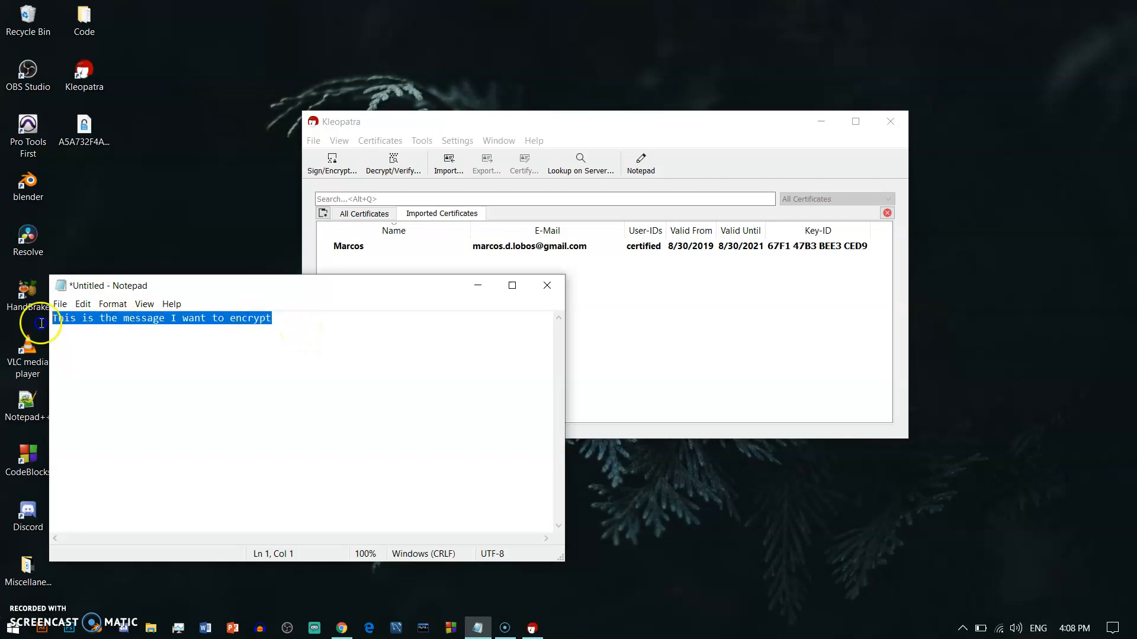
click(300, 340)
key(ctrl+a)
right_click(70, 316)
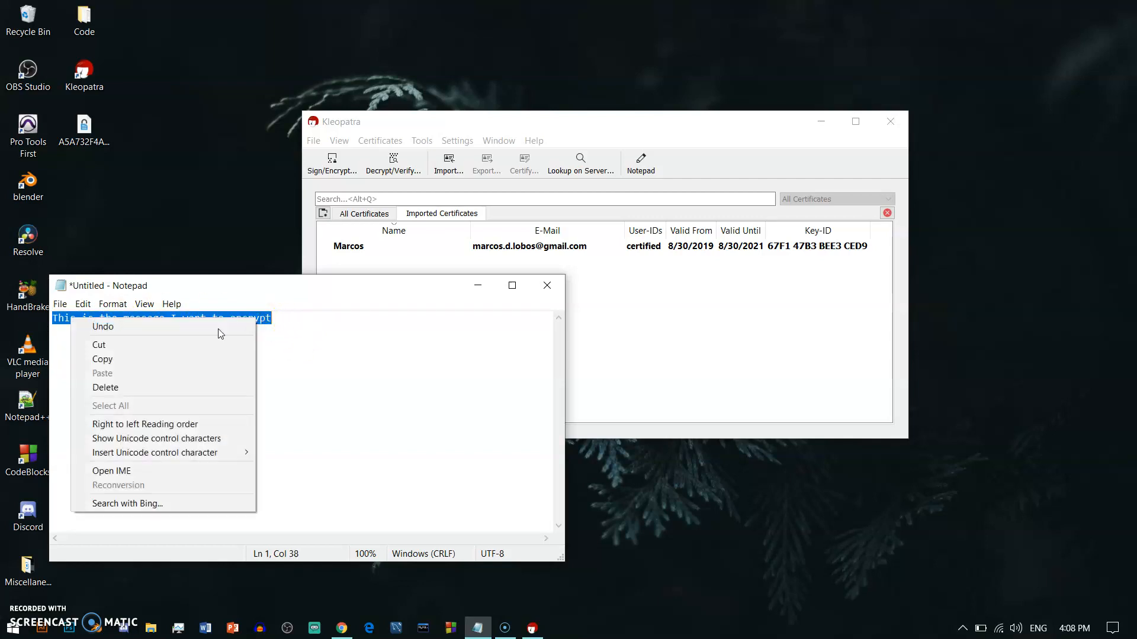
click(142, 358)
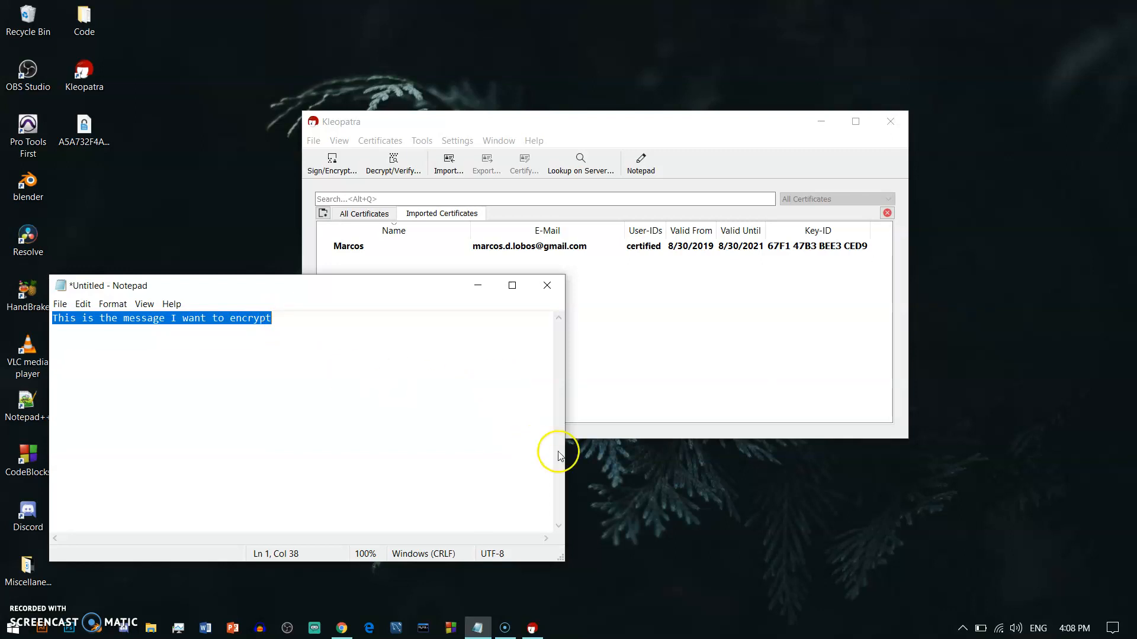
Step: Start encrypting the clipboard from the Kleopatra tray icon's Clipboard > Encrypt menu
click(962, 629)
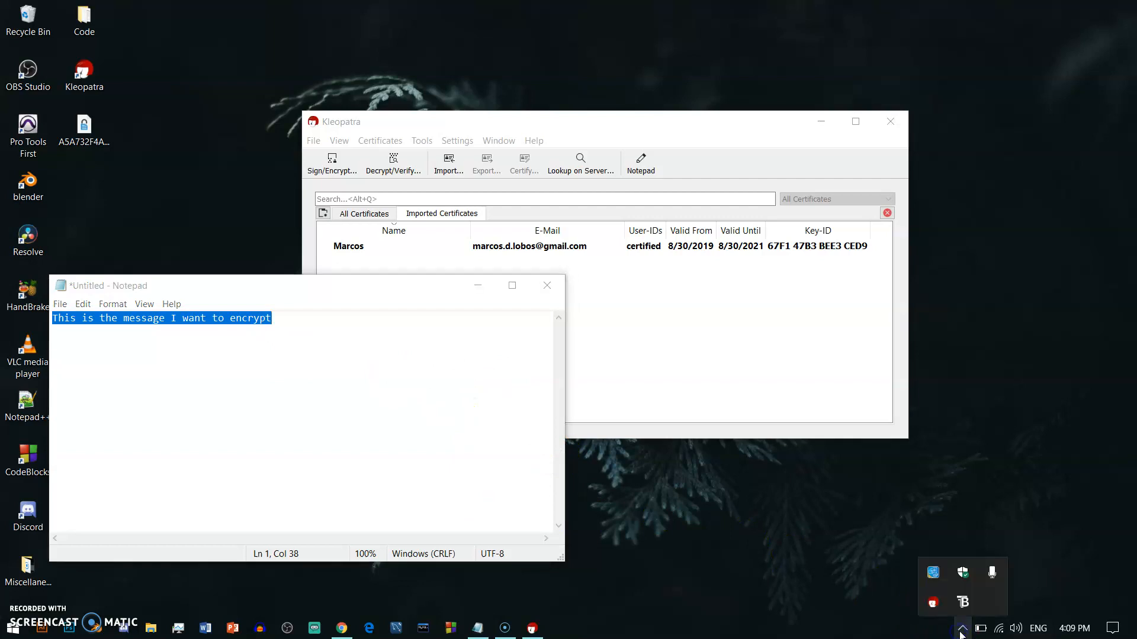
right_click(933, 603)
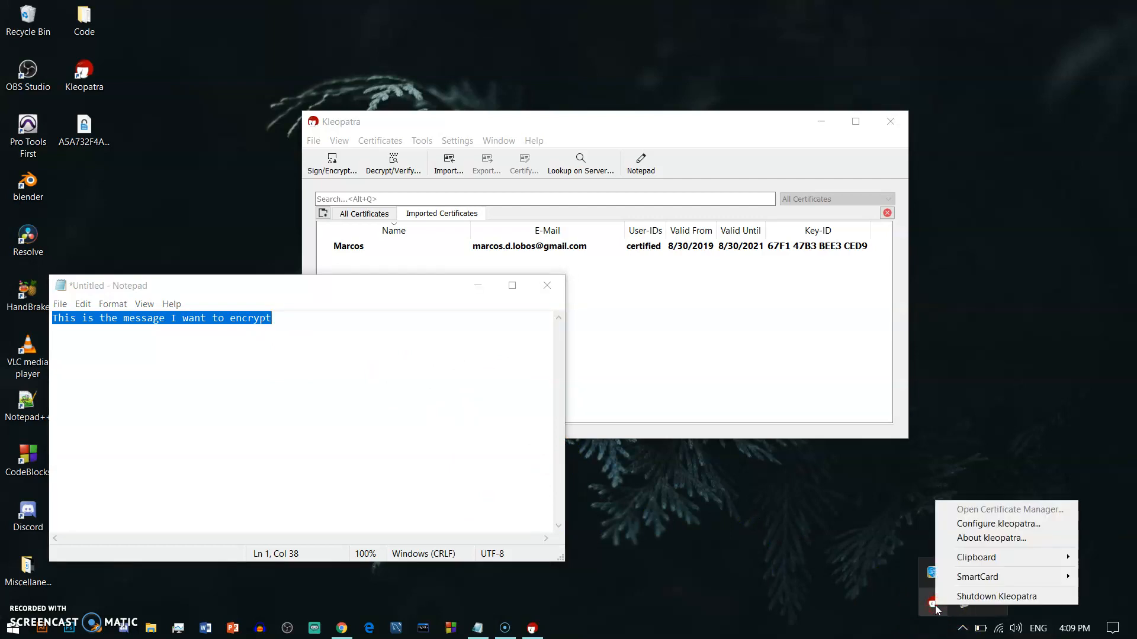
mouse_move(995, 557)
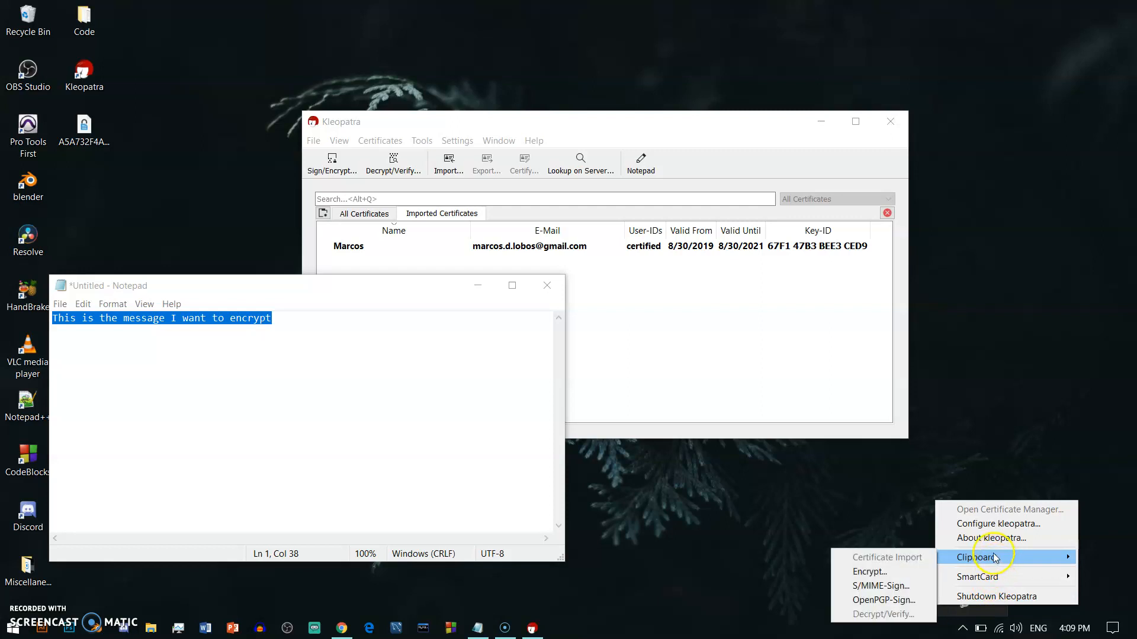
click(911, 573)
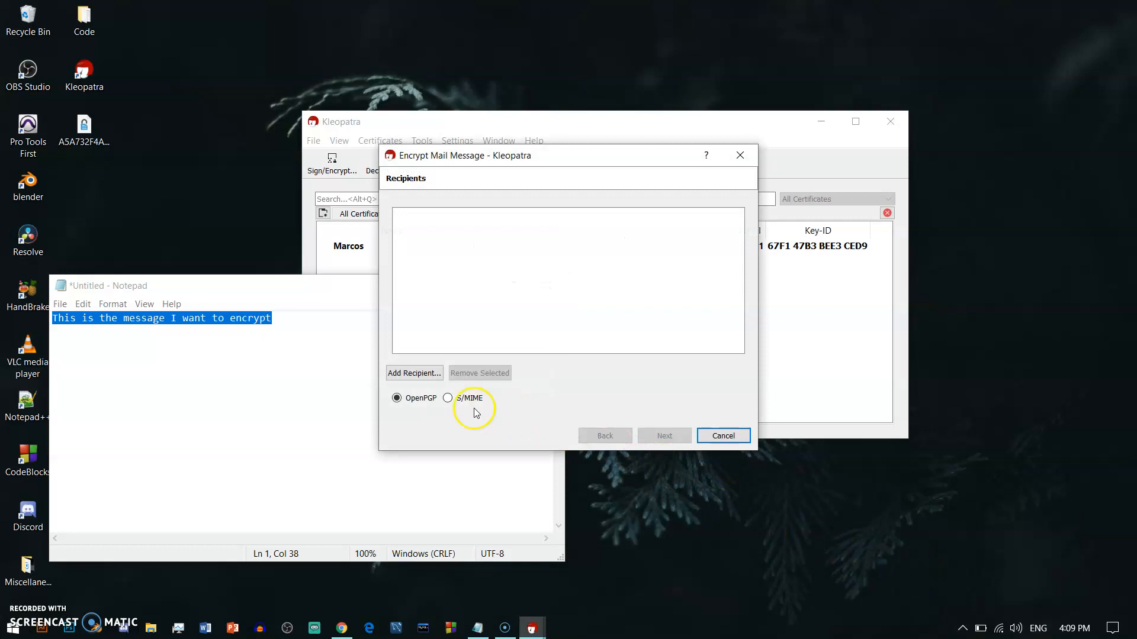
Step: Add your own certificate as recipient, run the OpenPGP encryption, and close the success results
click(417, 373)
click(436, 282)
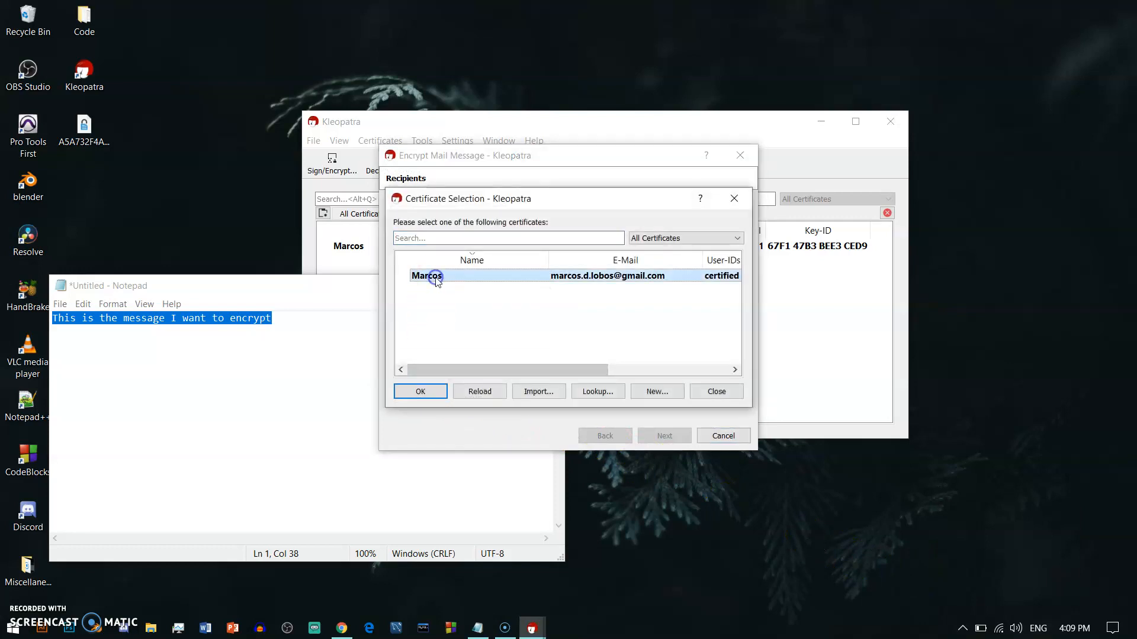
click(433, 390)
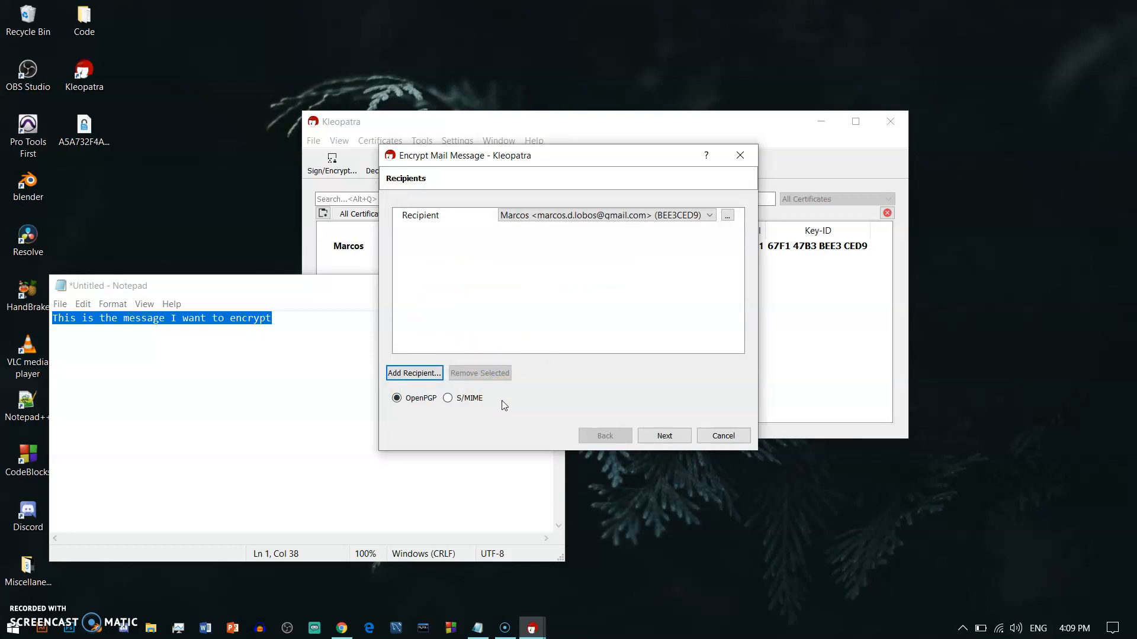
click(665, 435)
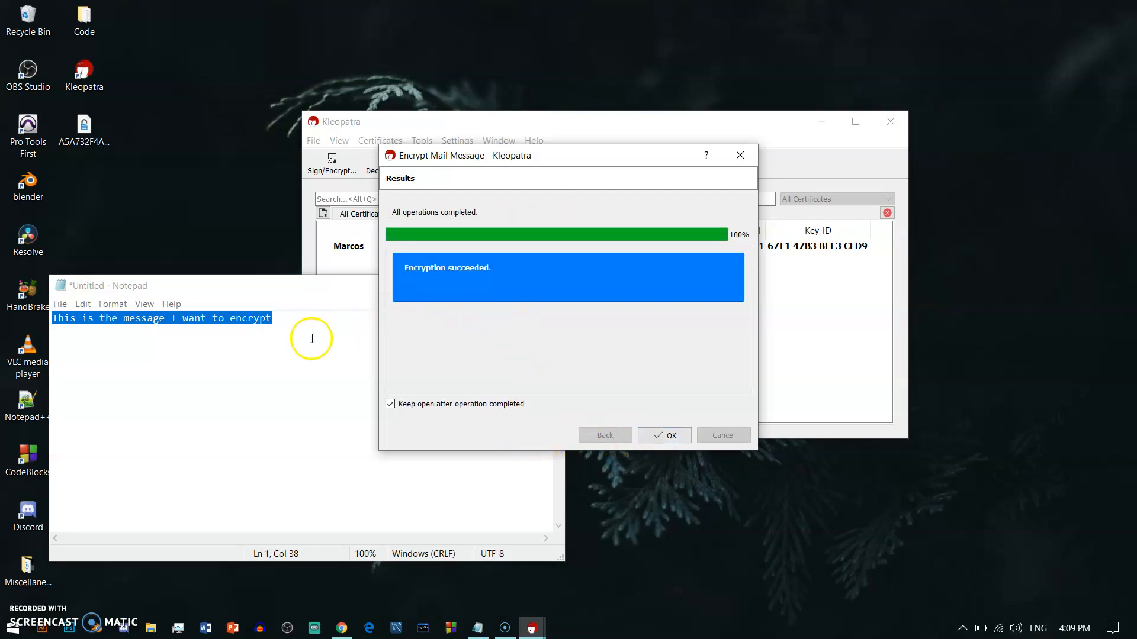
click(296, 300)
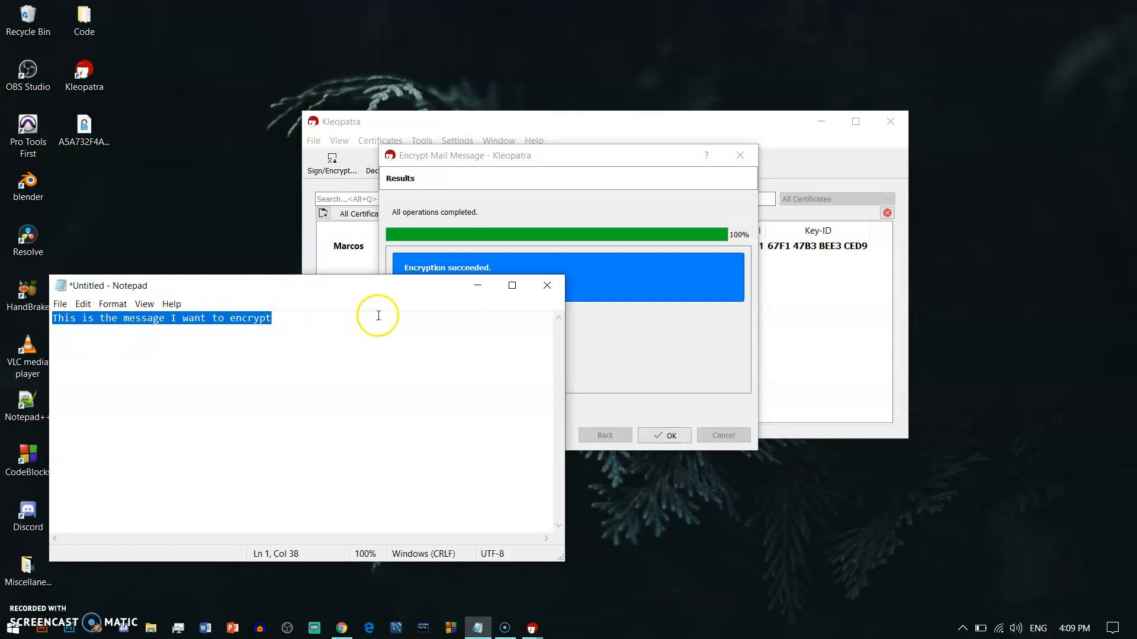
click(478, 286)
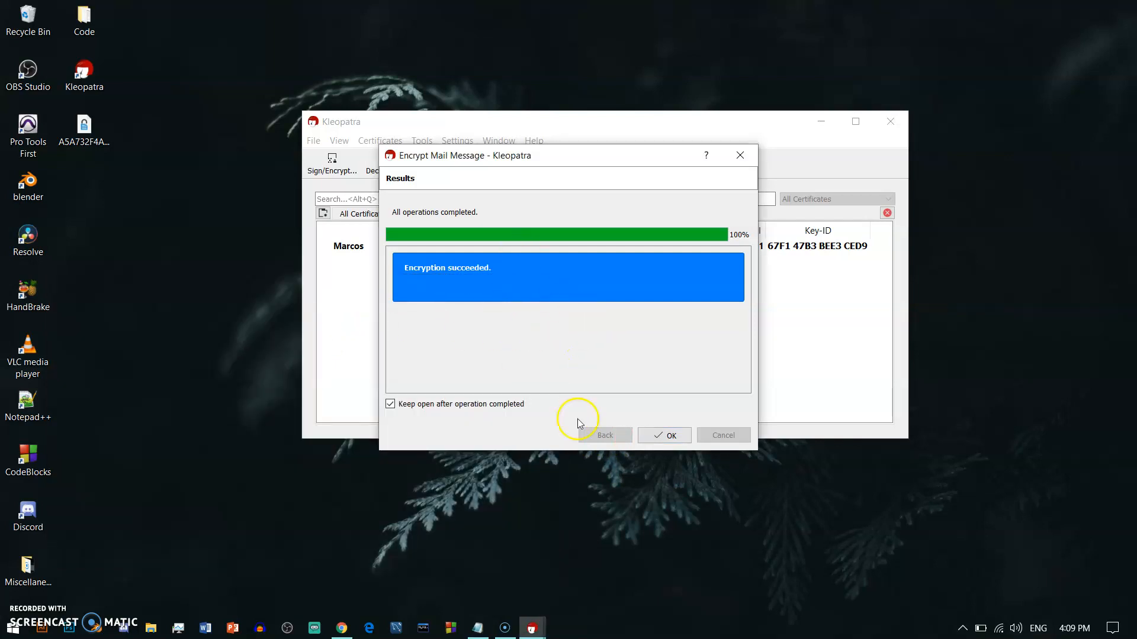
click(656, 434)
Step: Paste the encrypted PGP MESSAGE block into a new empty Notepad window
right_click(480, 633)
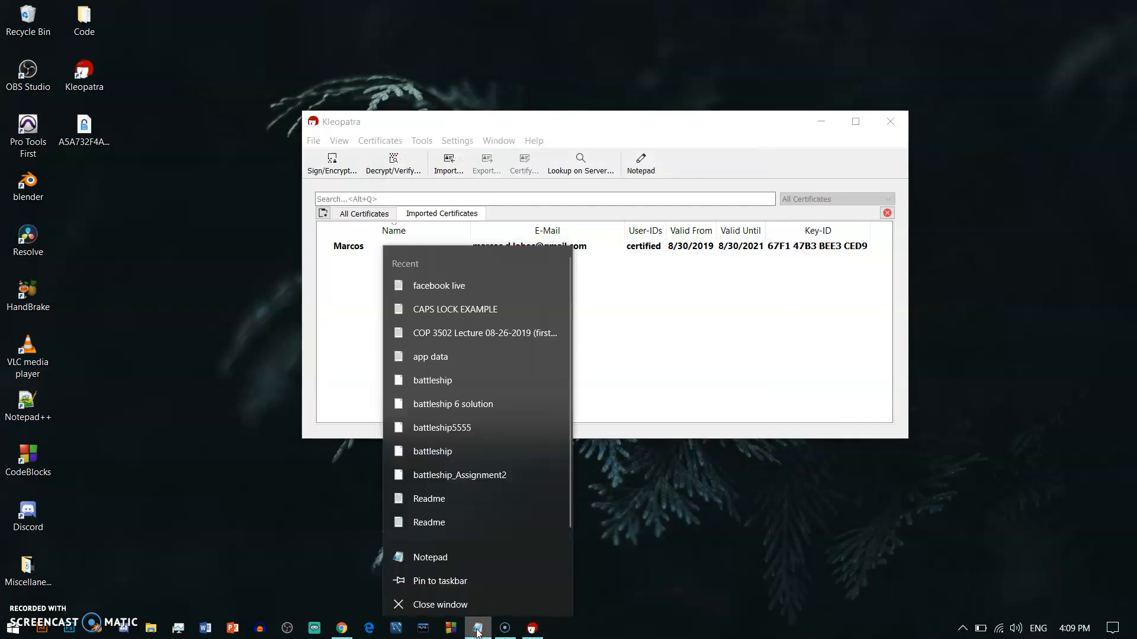
click(439, 552)
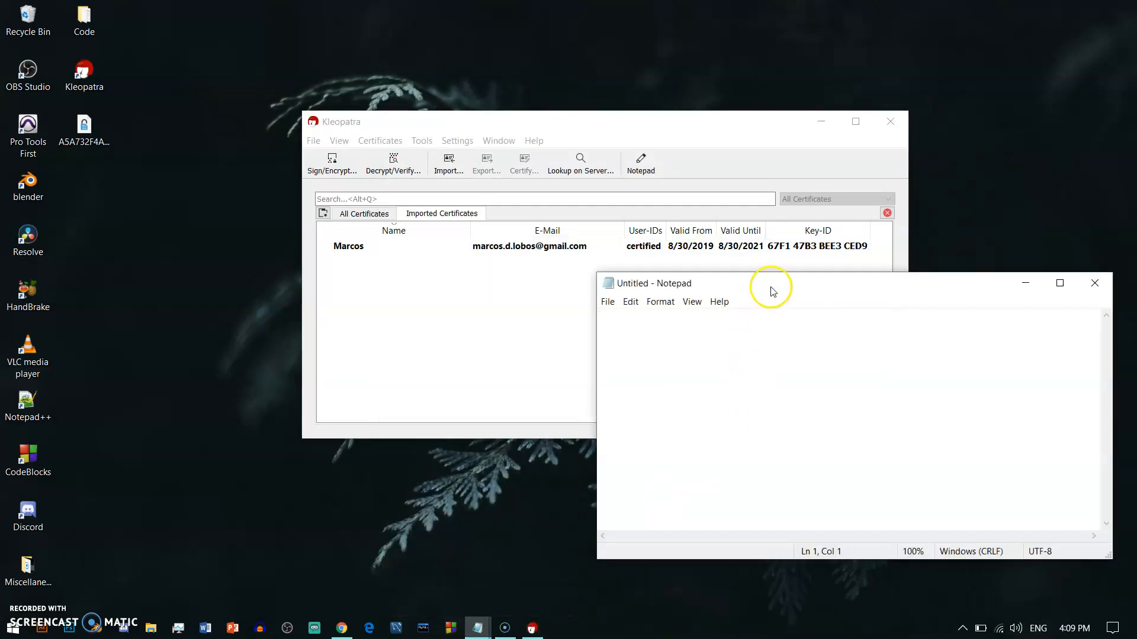
drag(771, 287, 730, 295)
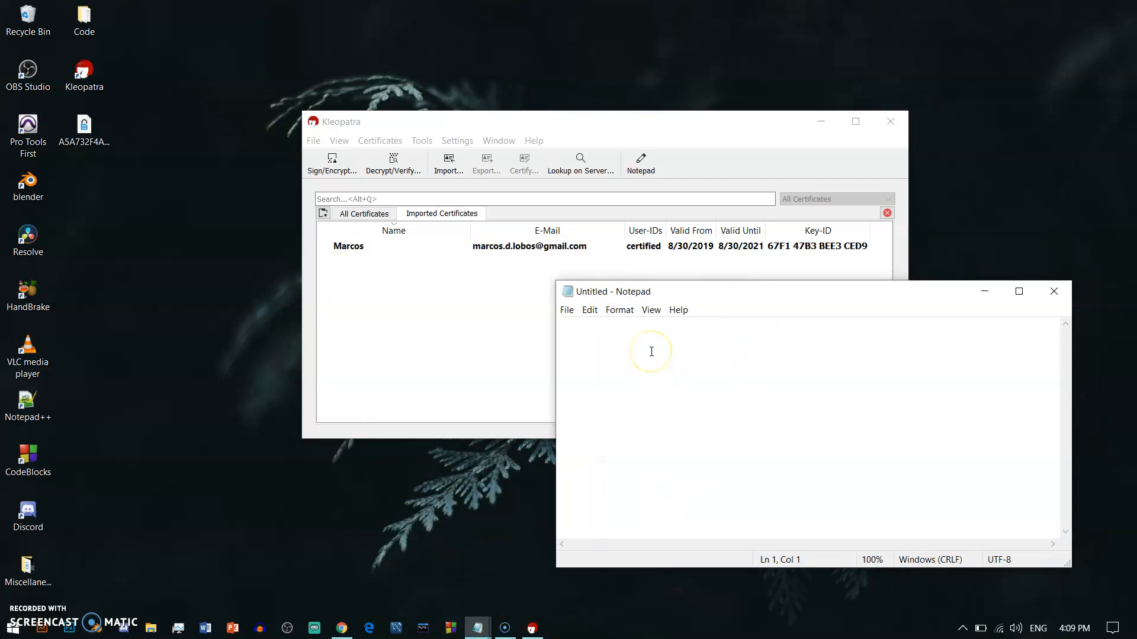
right_click(598, 335)
click(500, 392)
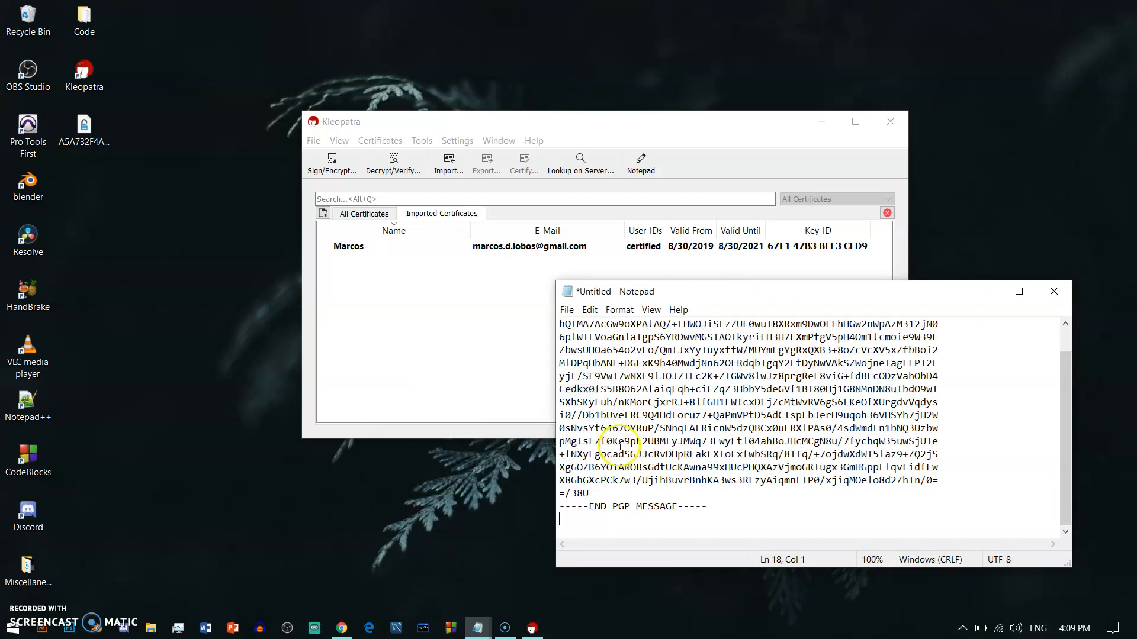
scroll(741, 414, up, 1)
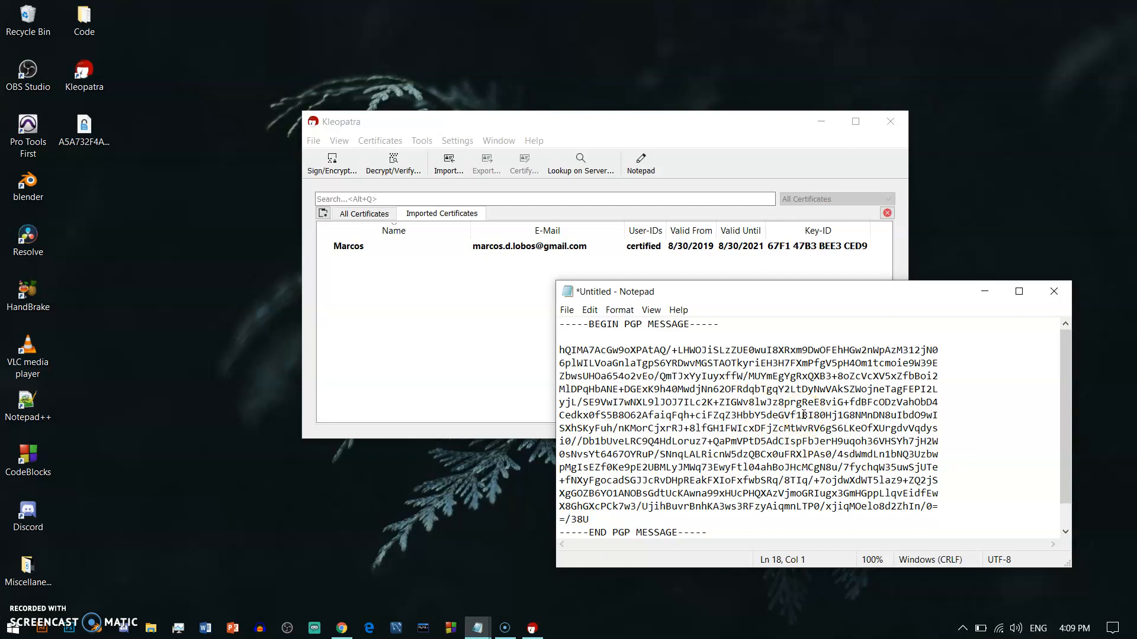
scroll(759, 539, down, 1)
scroll(758, 540, up, 1)
click(790, 289)
drag(775, 292, 780, 291)
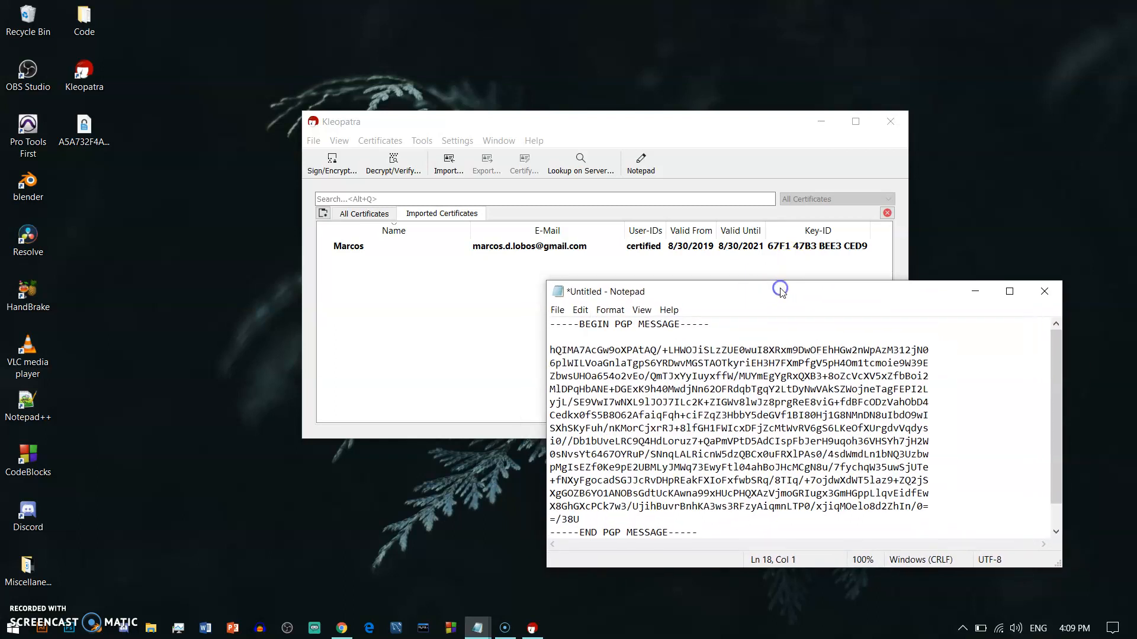
Step: Copy the entire PGP message block to the clipboard and minimize Notepad
drag(710, 536, 505, 294)
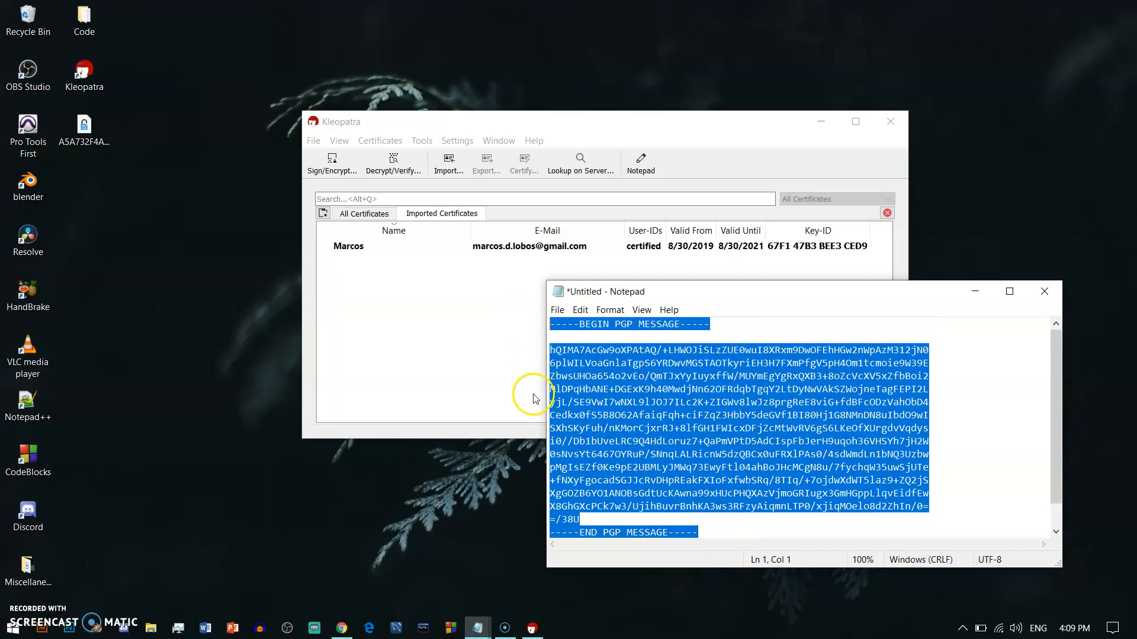
right_click(715, 407)
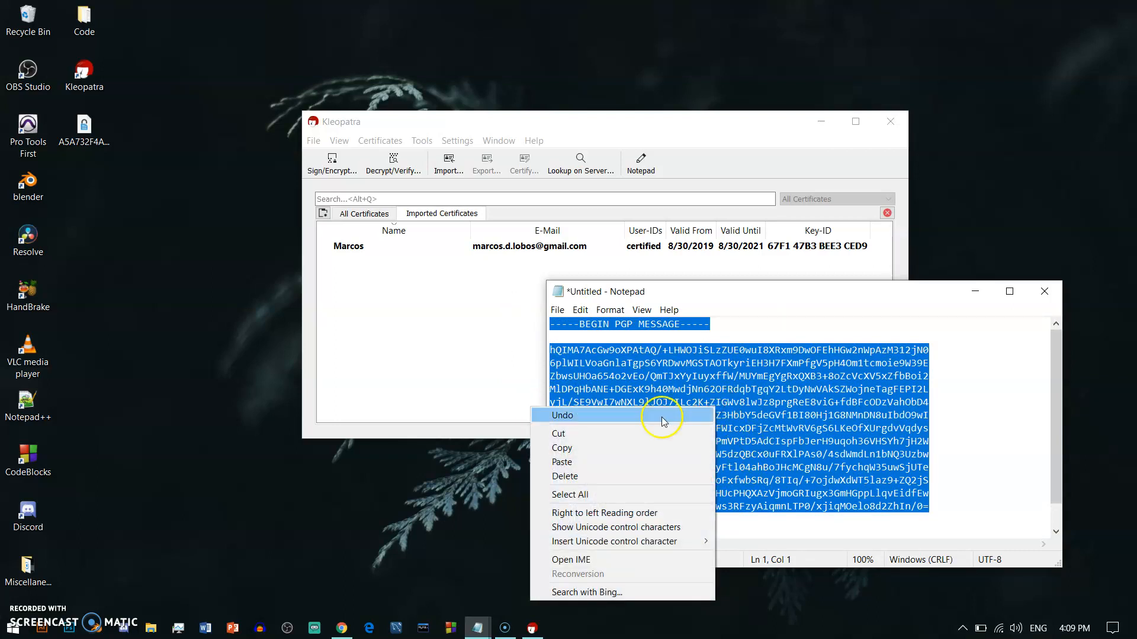
click(604, 448)
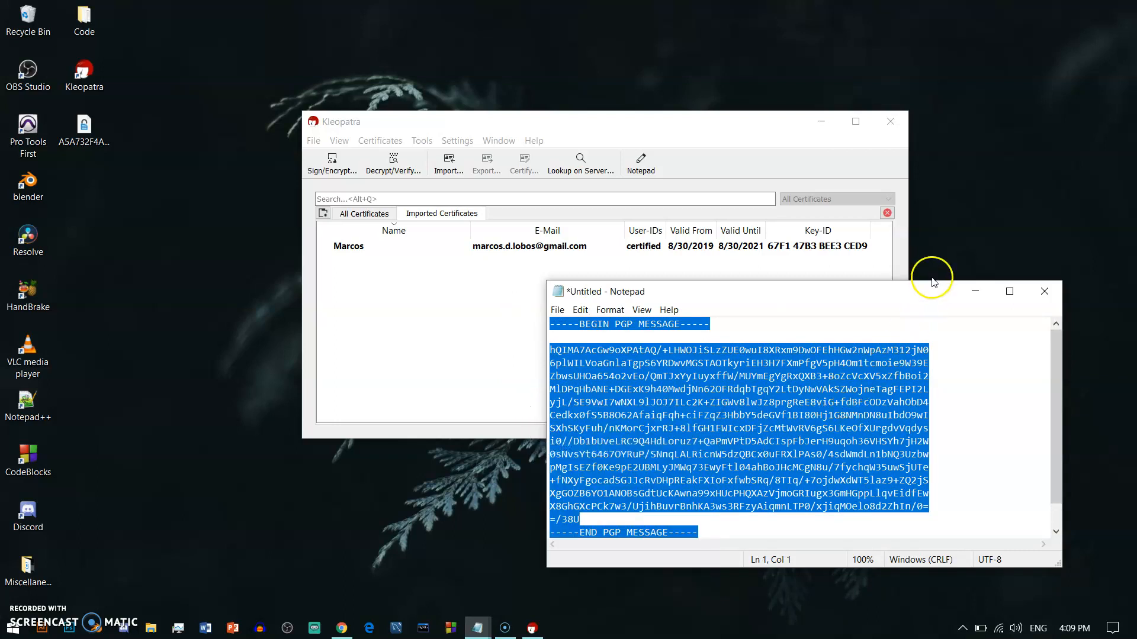
click(975, 292)
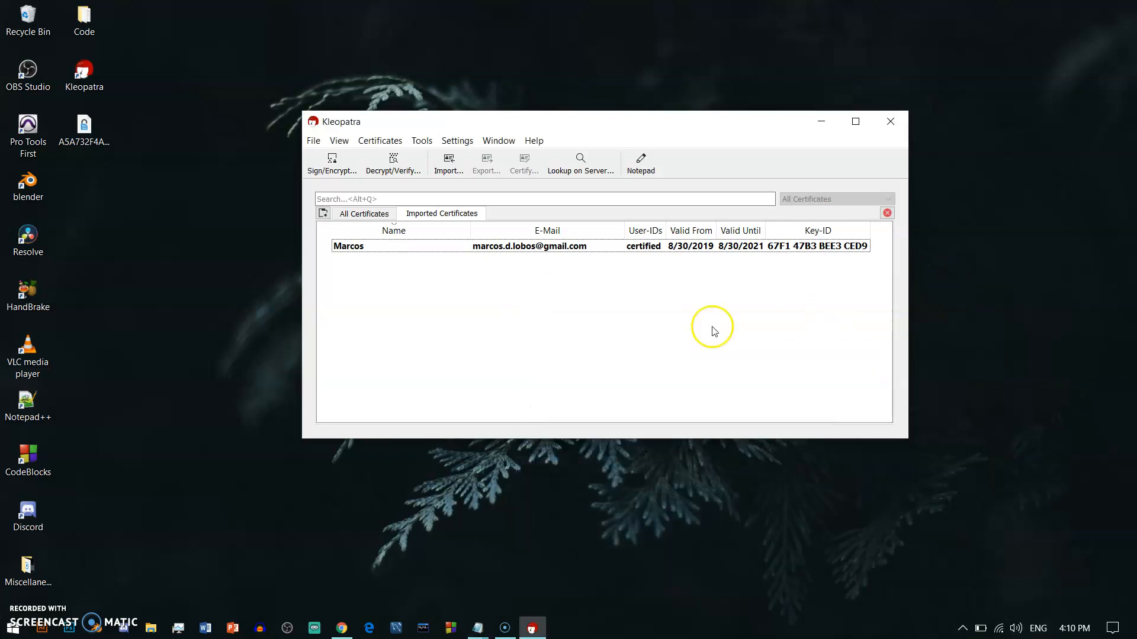
Step: Decrypt the clipboard PGP message via the tray icon's Clipboard > Decrypt/Verify, entering the key passphrase
click(962, 629)
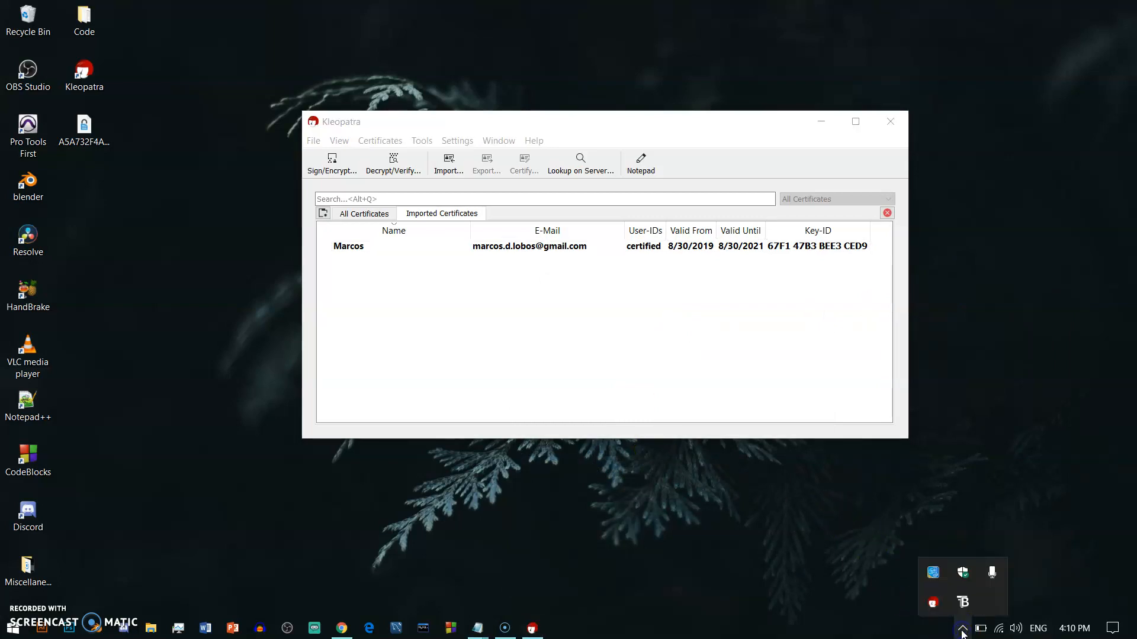
right_click(934, 604)
mouse_move(1007, 563)
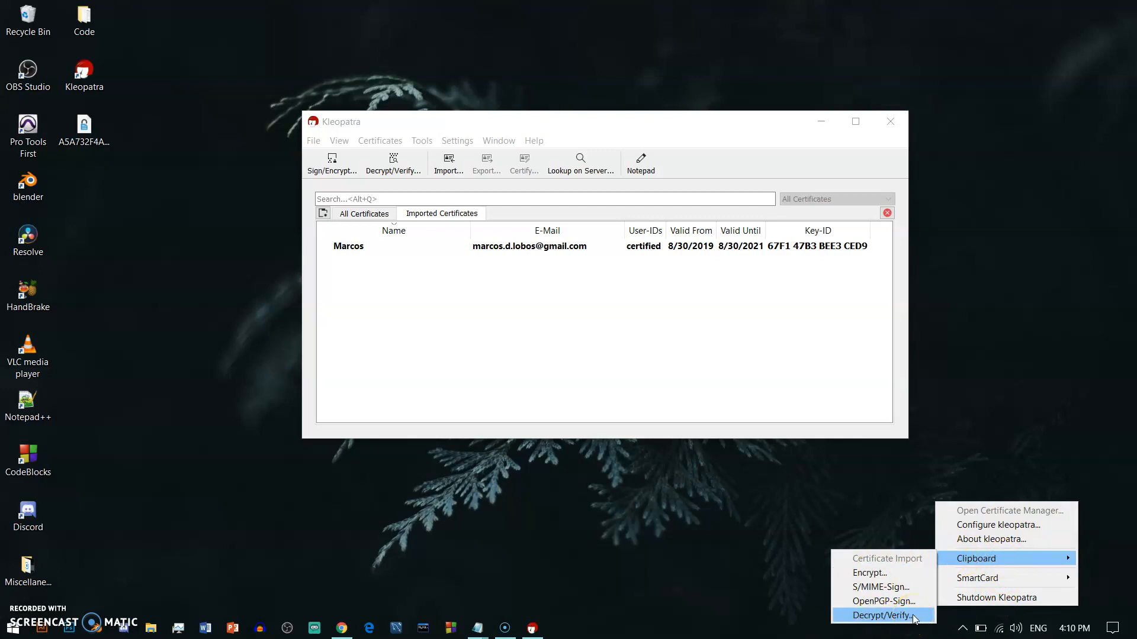
click(882, 616)
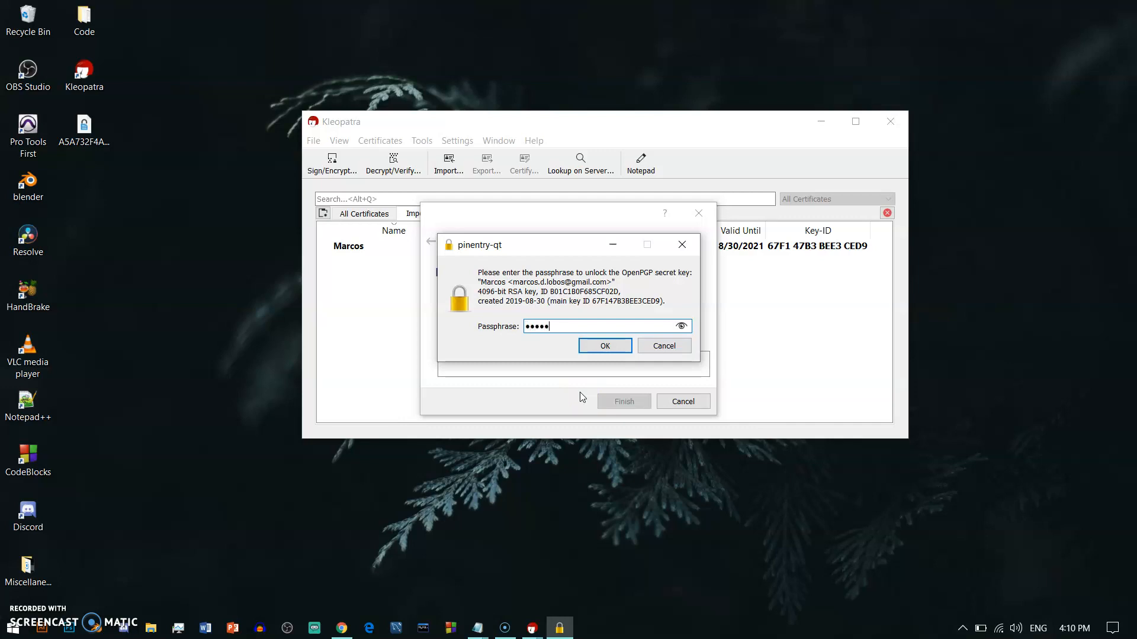
key(Return)
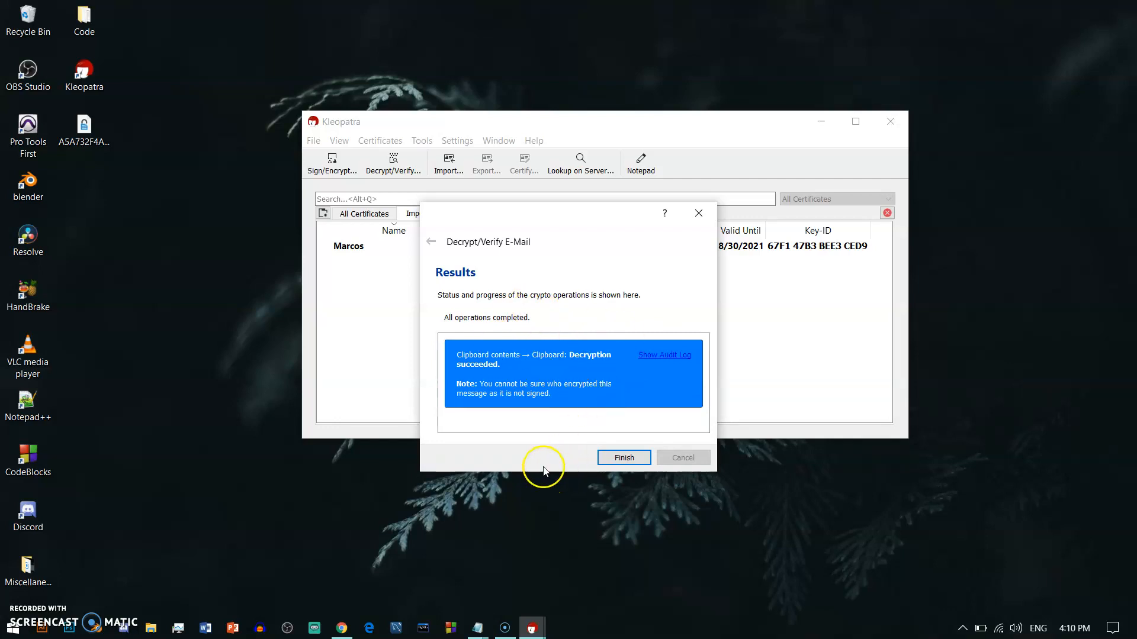
click(613, 464)
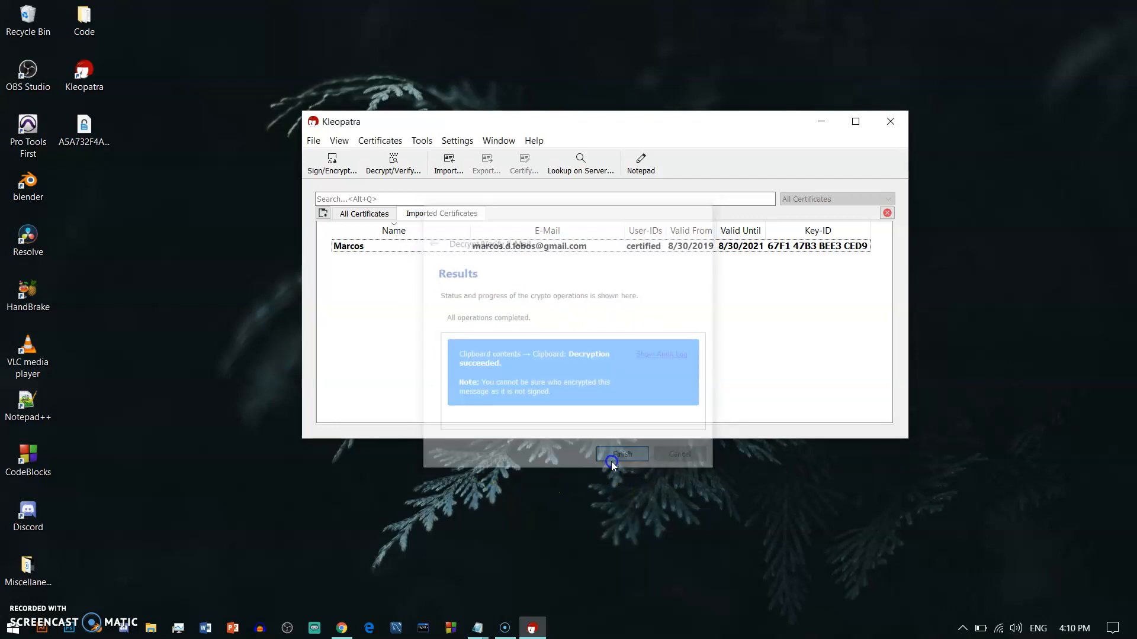
Step: Paste the decrypted line 'This is the message I want to encrypt' below the PGP block
mouse_move(481, 628)
click(516, 572)
scroll(715, 479, down, 1)
click(727, 513)
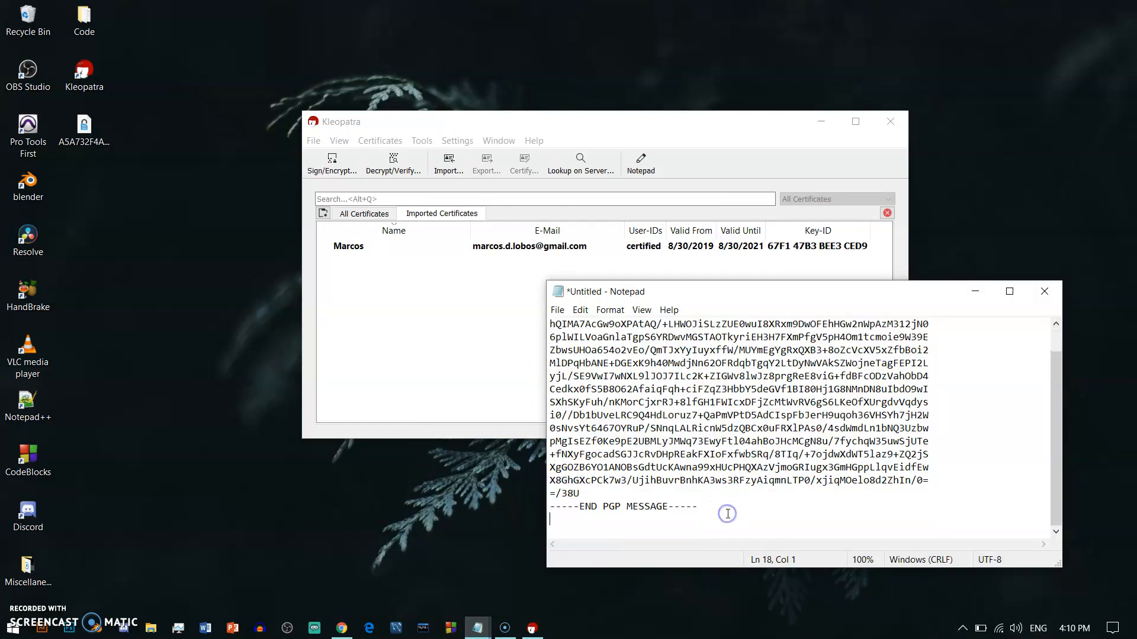
key(Return)
key(Return)
key(Return)
key(Return)
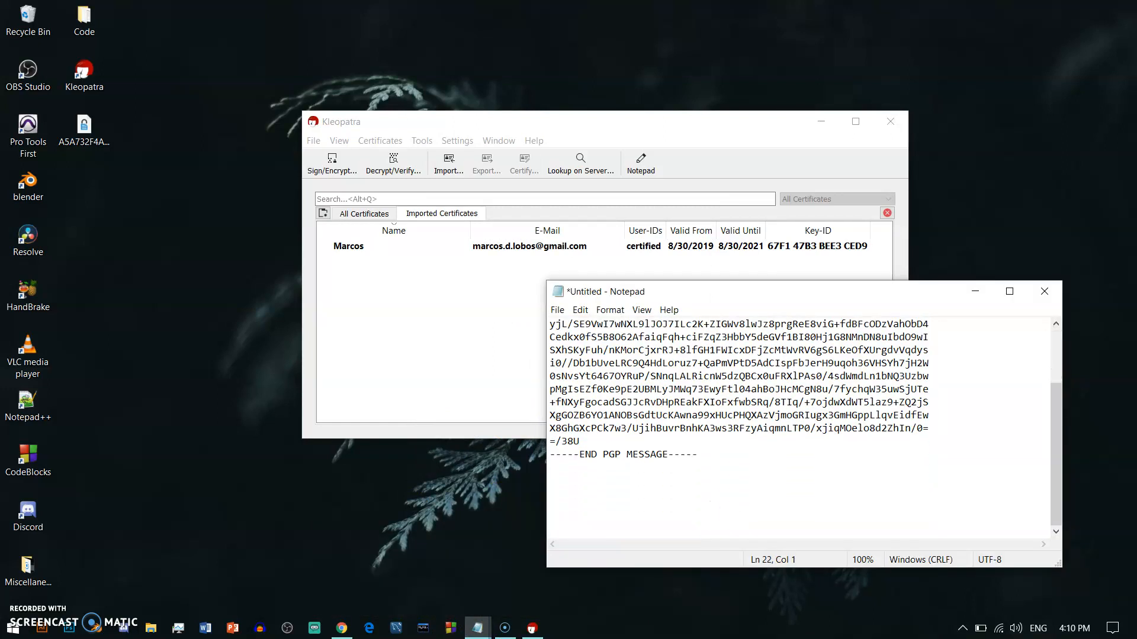
right_click(586, 520)
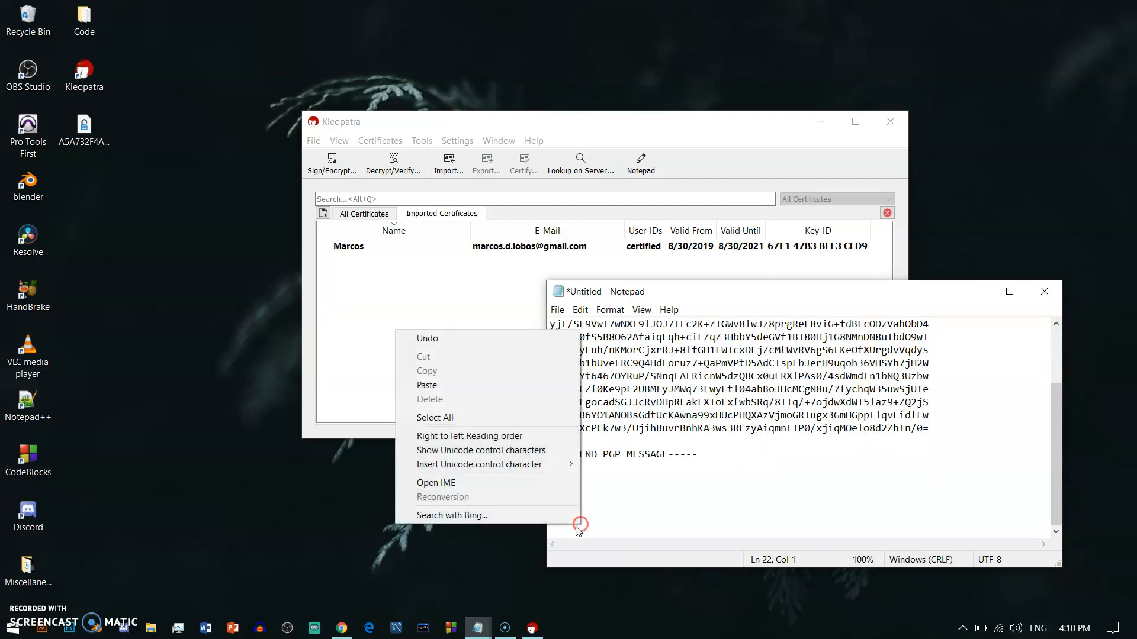
click(427, 385)
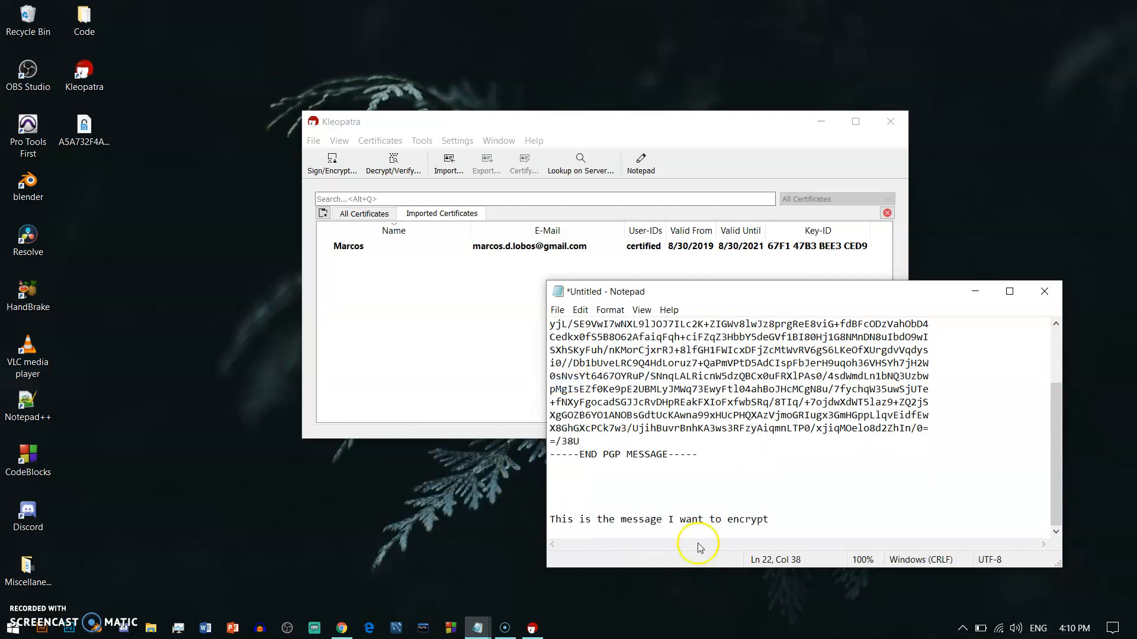
drag(772, 519, 506, 540)
Step: Place the original message Notepad beside the PGP Notepad and highlight the original line
mouse_move(481, 626)
click(532, 548)
drag(414, 290, 379, 290)
drag(645, 293, 681, 285)
click(832, 519)
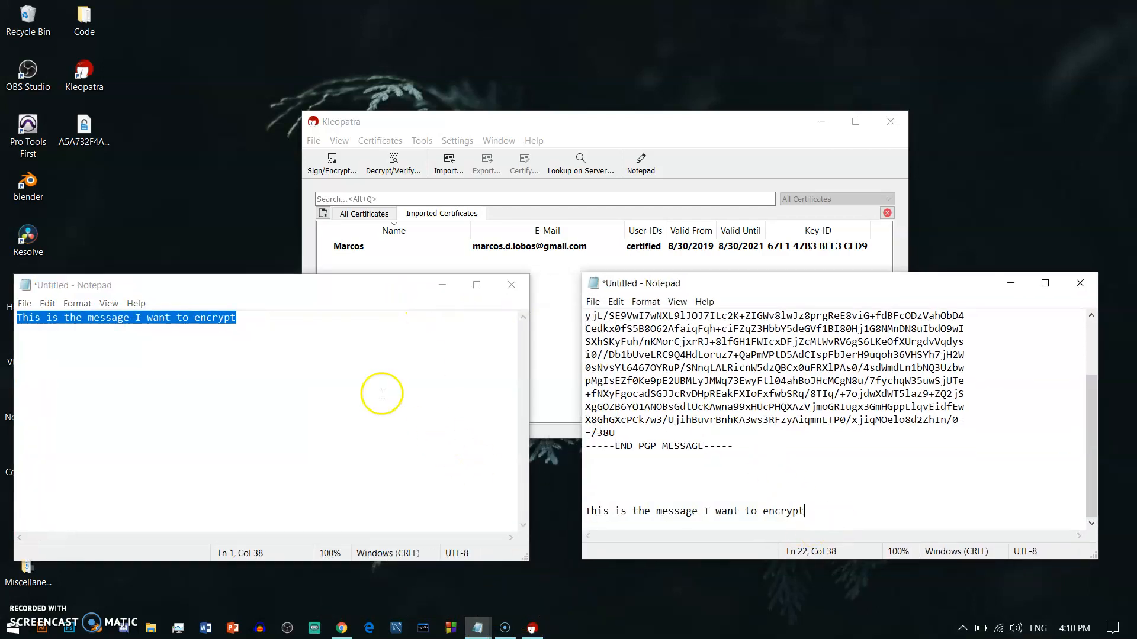
click(331, 349)
scroll(784, 416, up, 2)
drag(252, 320, 17, 317)
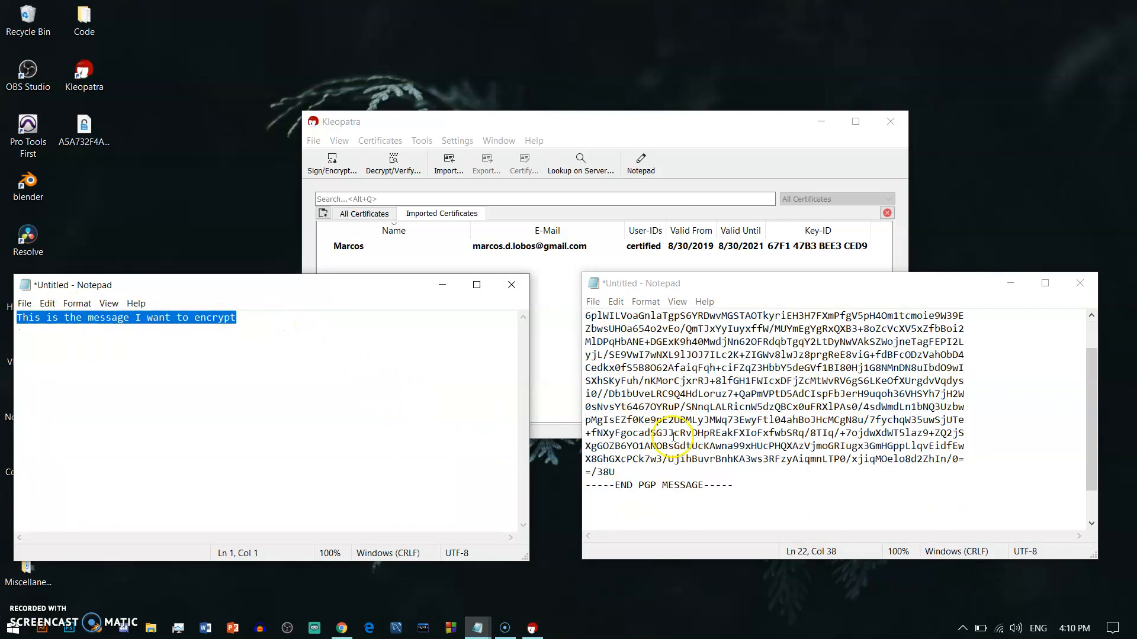
Step: Compare the PGP block and decrypted line with the original, then minimize both Notepad windows
drag(738, 525, 564, 288)
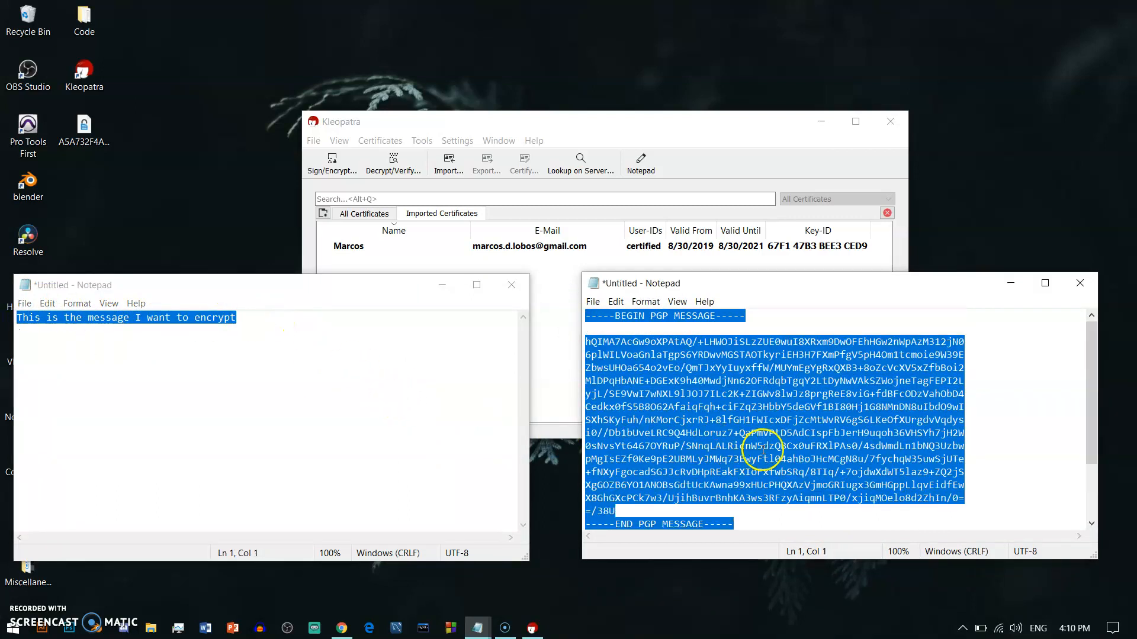
scroll(767, 452, down, 2)
drag(817, 513, 547, 517)
click(865, 482)
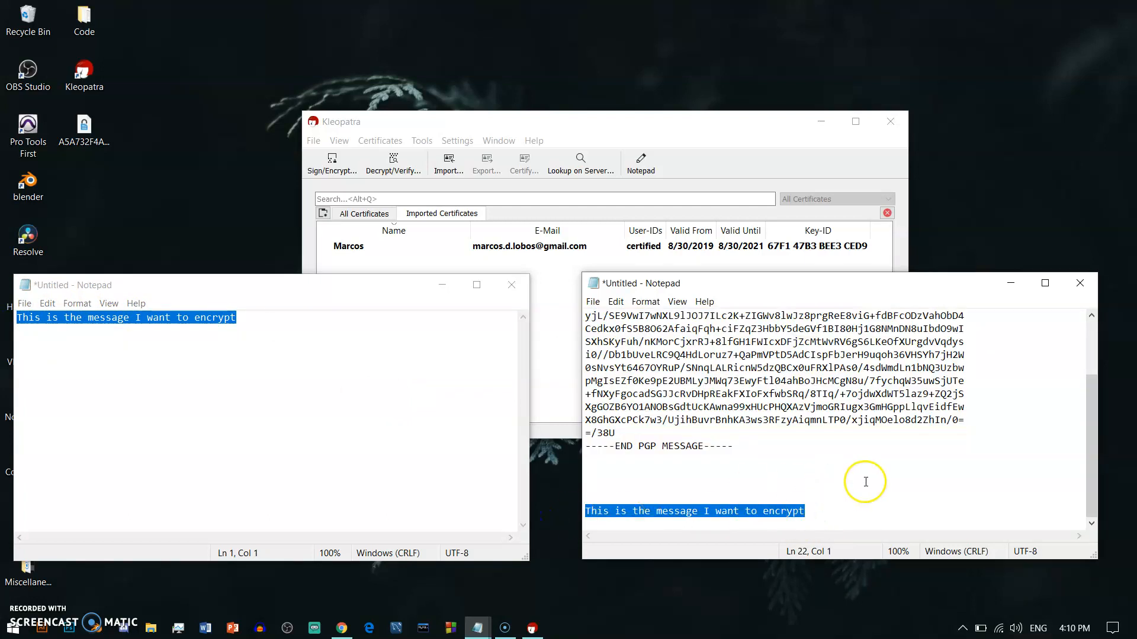
click(421, 412)
click(445, 289)
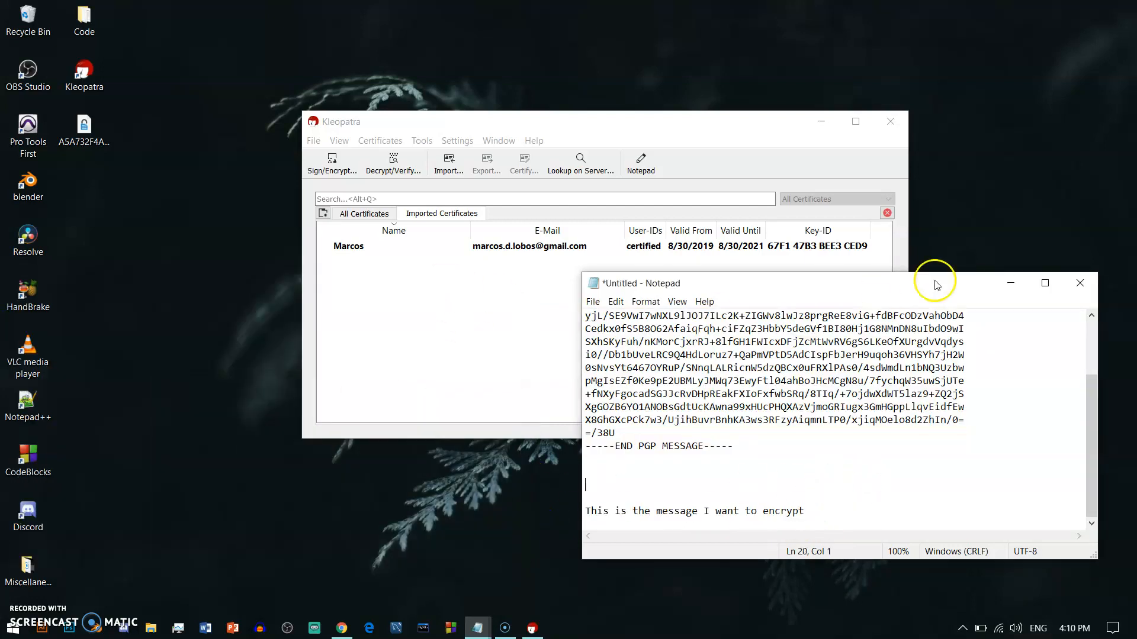
click(1021, 286)
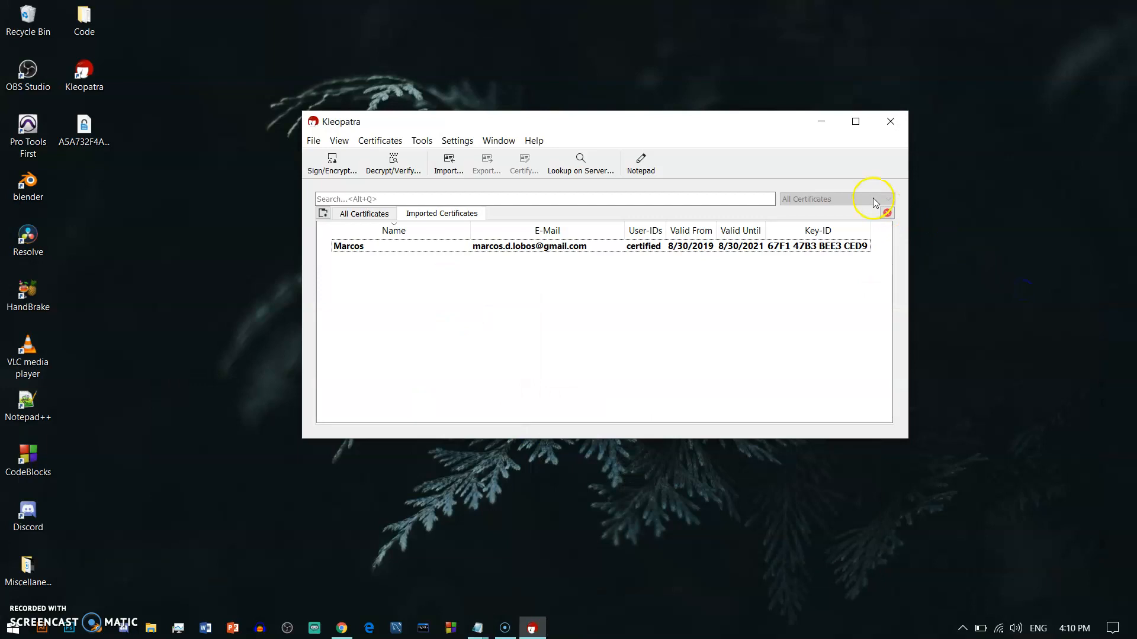
click(821, 121)
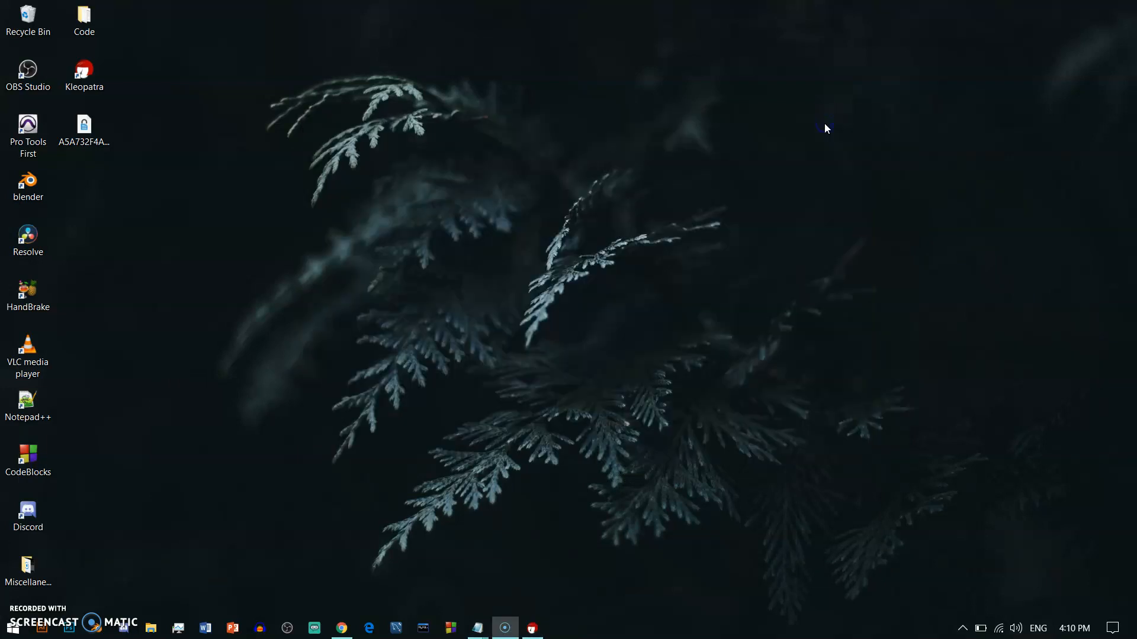
click(532, 629)
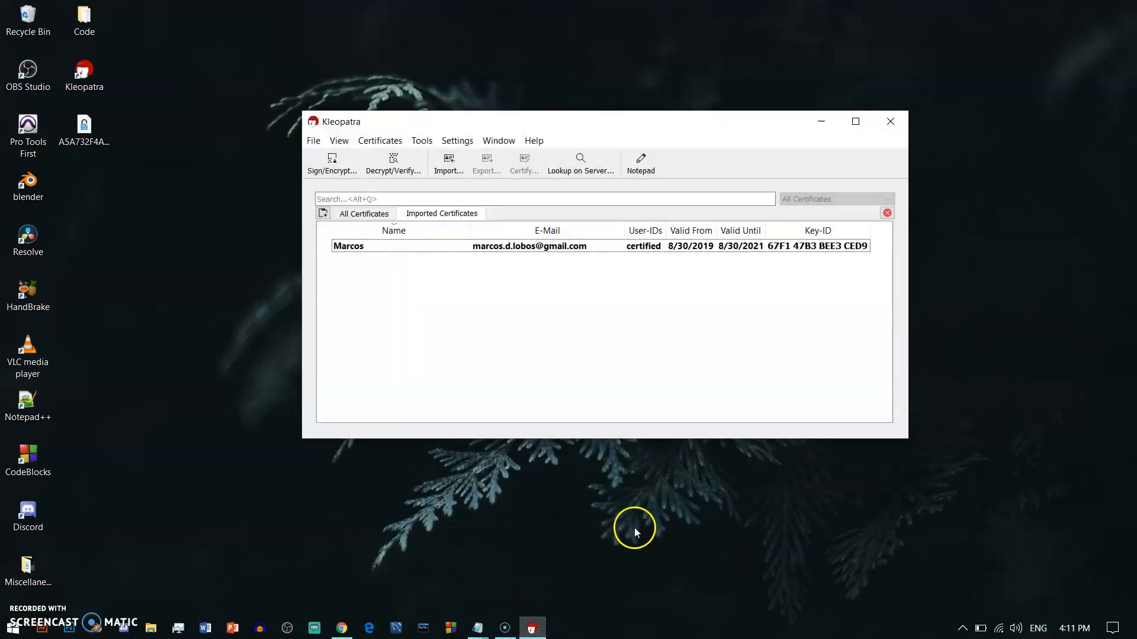
drag(611, 128, 611, 133)
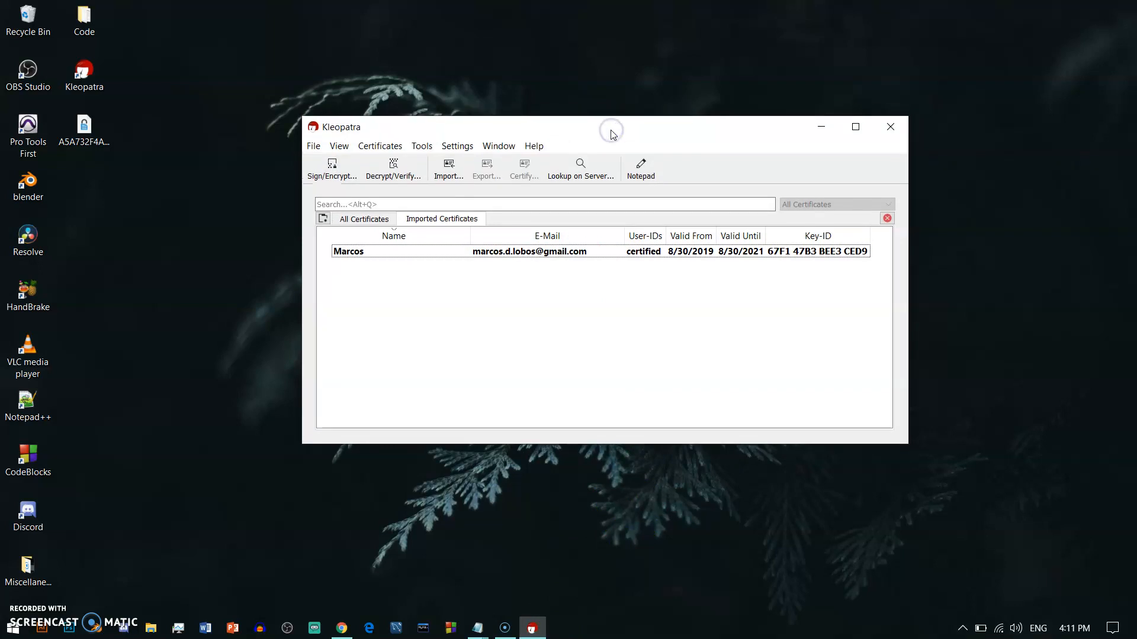